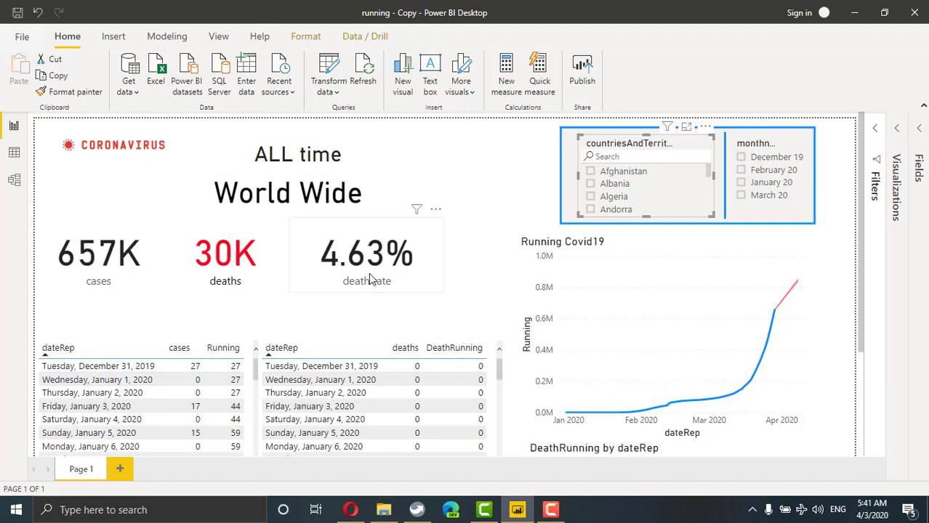
# - Scroll down and back up through the finished COVID-19 report to review its visuals and forecast
pyautogui.scroll(-5, 841, 282)
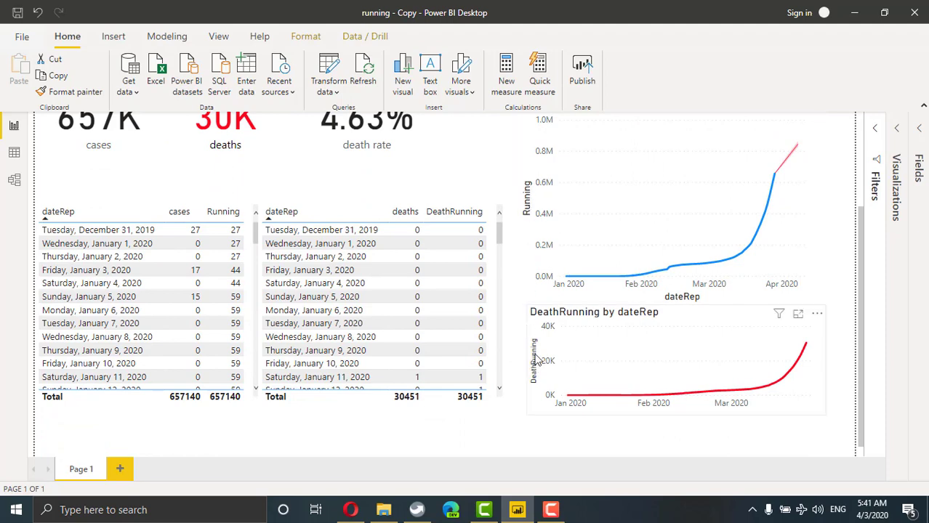
pyautogui.scroll(3, 814, 219)
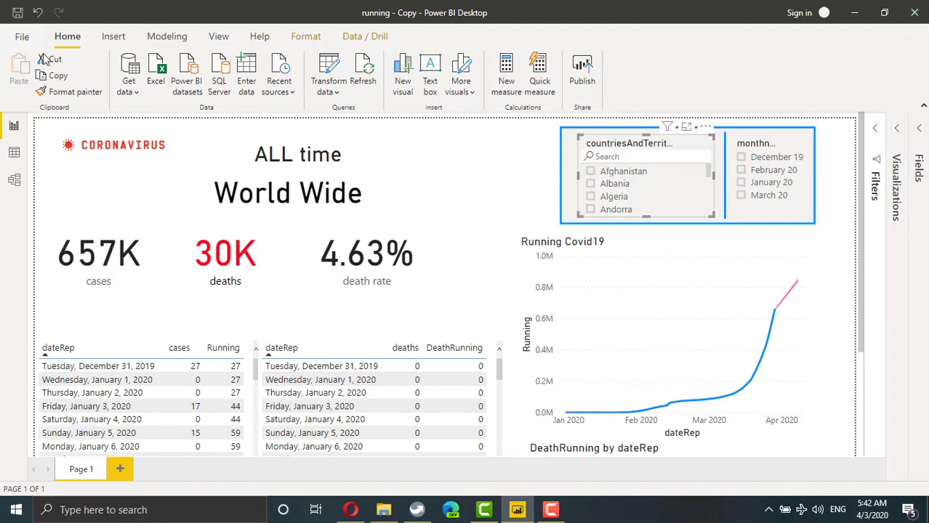
# - Switch to the ECDC page in the browser and scroll down to its download section
pyautogui.click(351, 511)
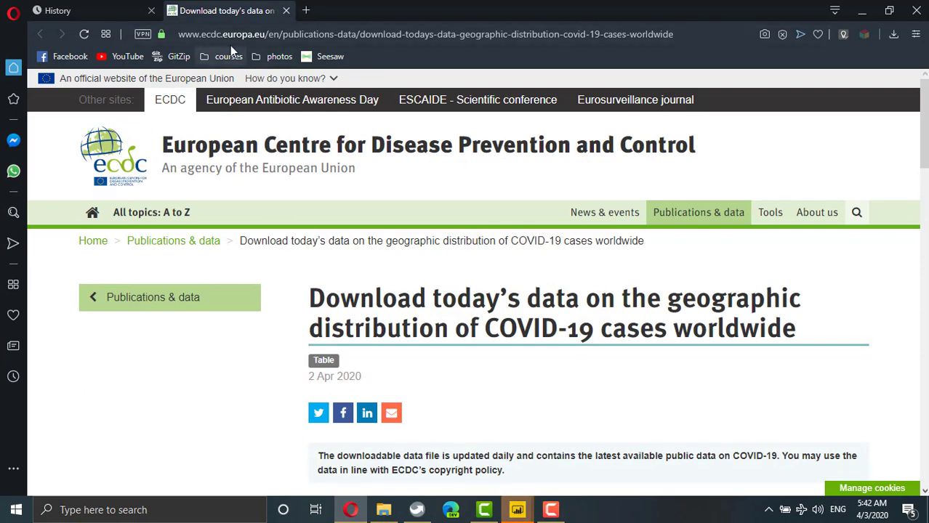
pyautogui.scroll(-5, 592, 276)
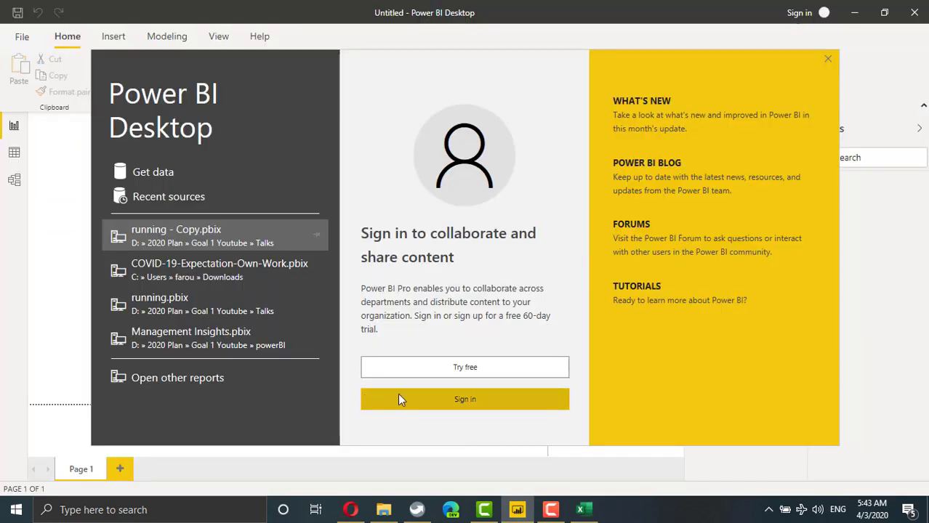
# - Close the Power BI start screen to reveal the blank report canvas
pyautogui.click(827, 60)
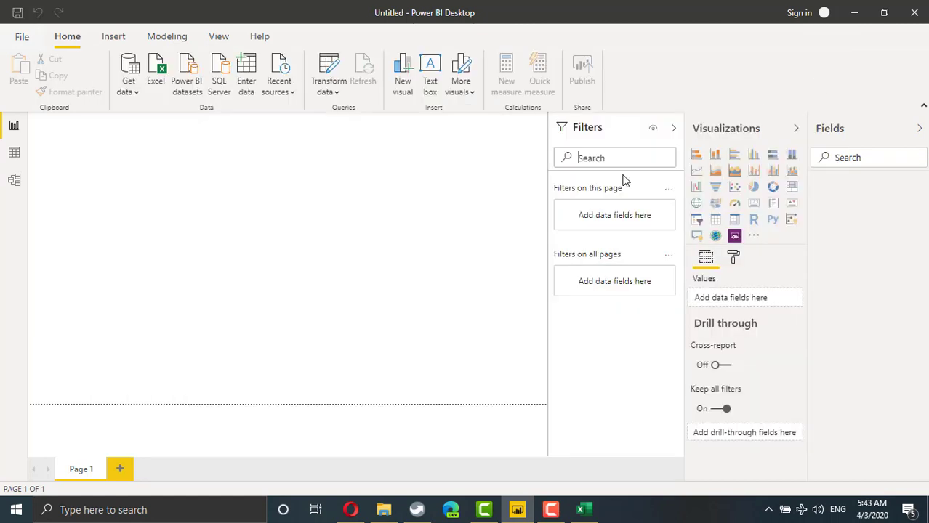
# - Bring up the COVID-19 workbook, enable editing, and widen the dateRep and popData2018 columns
pyautogui.click(585, 513)
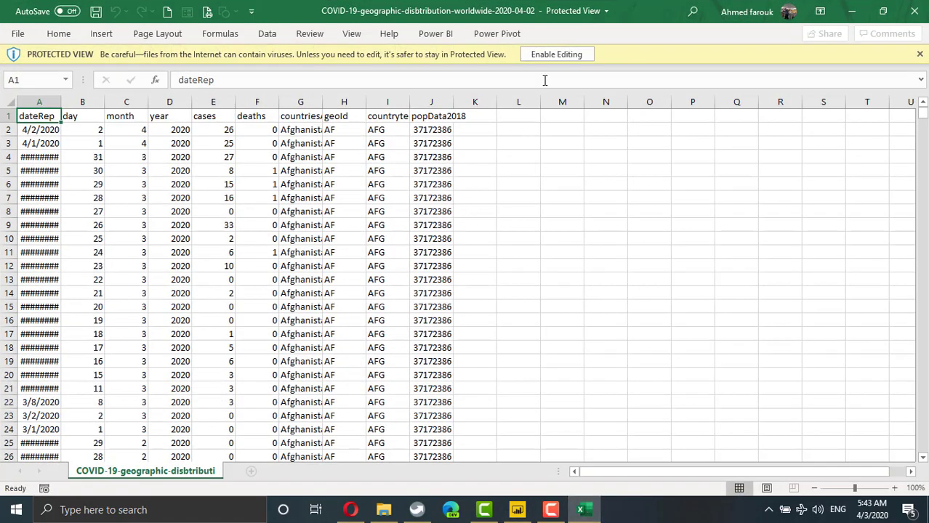
pyautogui.click(556, 55)
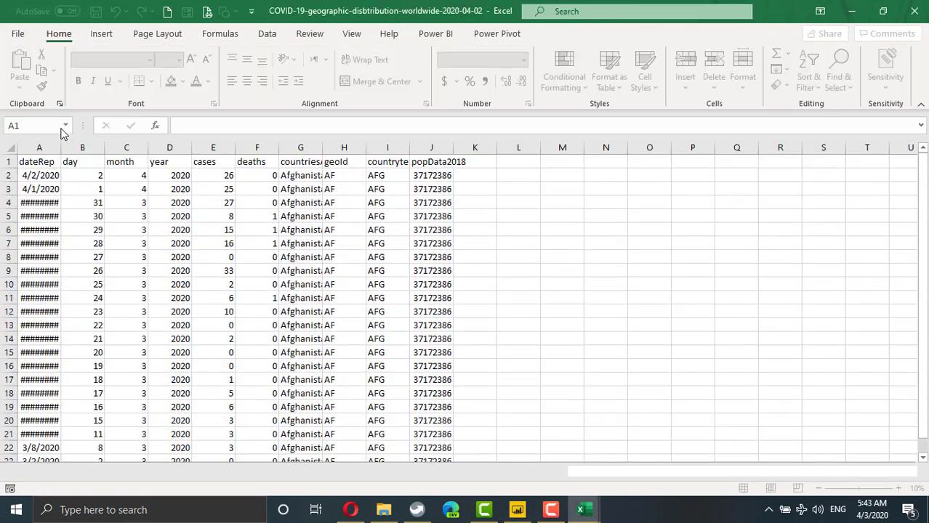
pyautogui.doubleClick(61, 148)
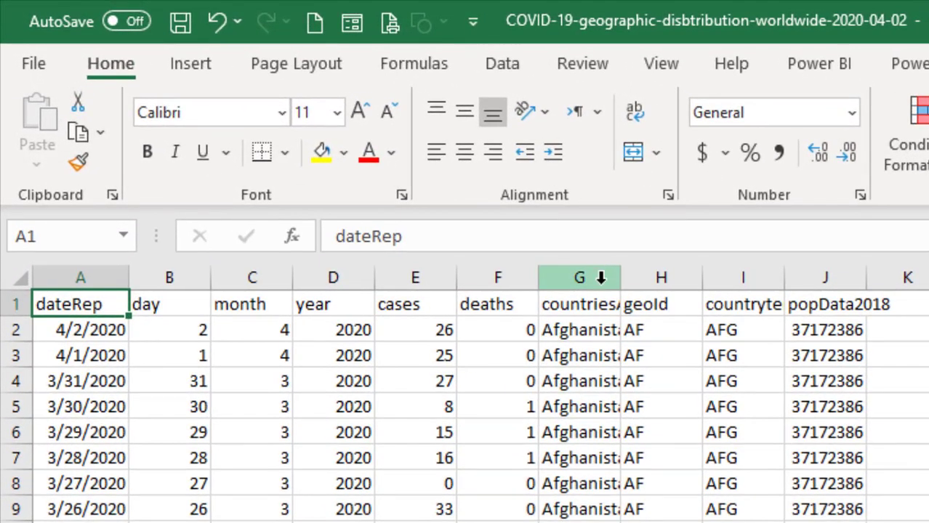
pyautogui.click(91, 273)
pyautogui.click(842, 272)
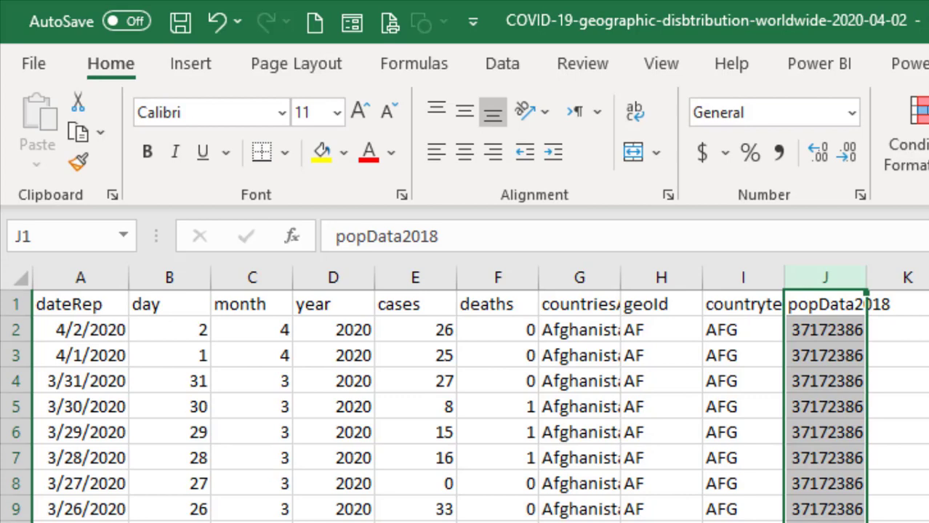
pyautogui.doubleClick(866, 278)
# - Copy the dateRep column into column A of a new blank workbook
pyautogui.click(94, 277)
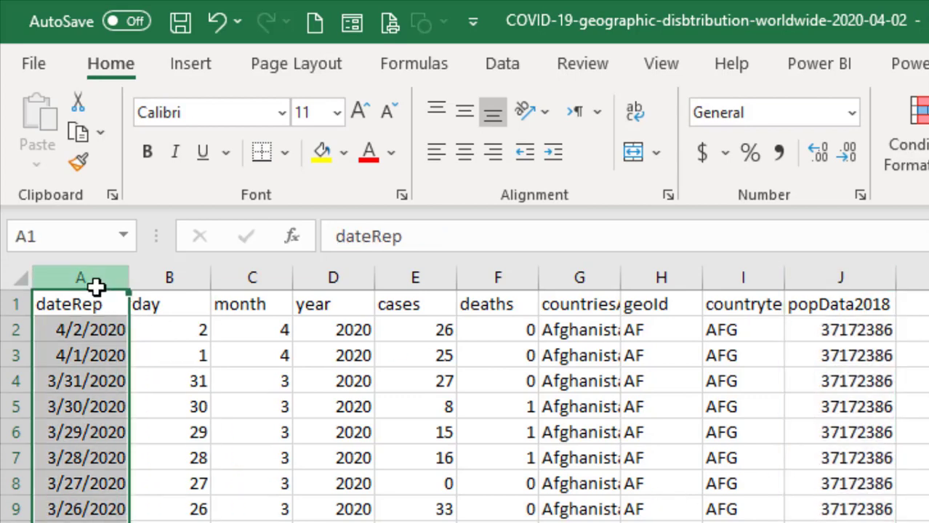
pyautogui.hotkey('ctrl', 'c')
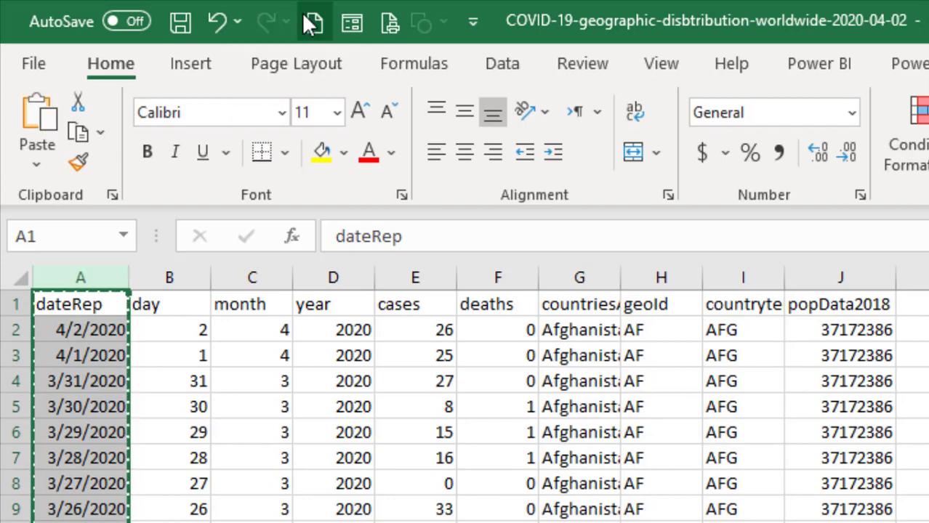
pyautogui.hotkey('ctrl', 'n')
pyautogui.click(64, 269)
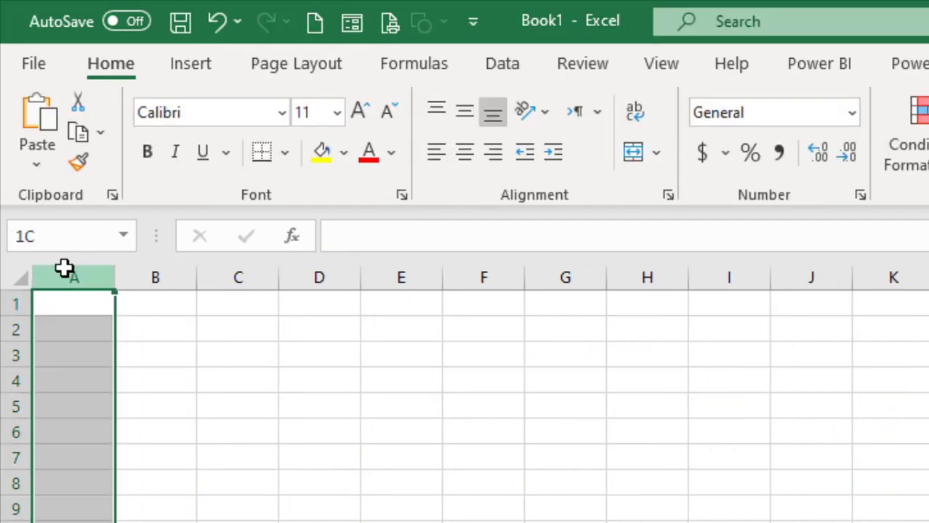
pyautogui.hotkey('ctrl', 'v')
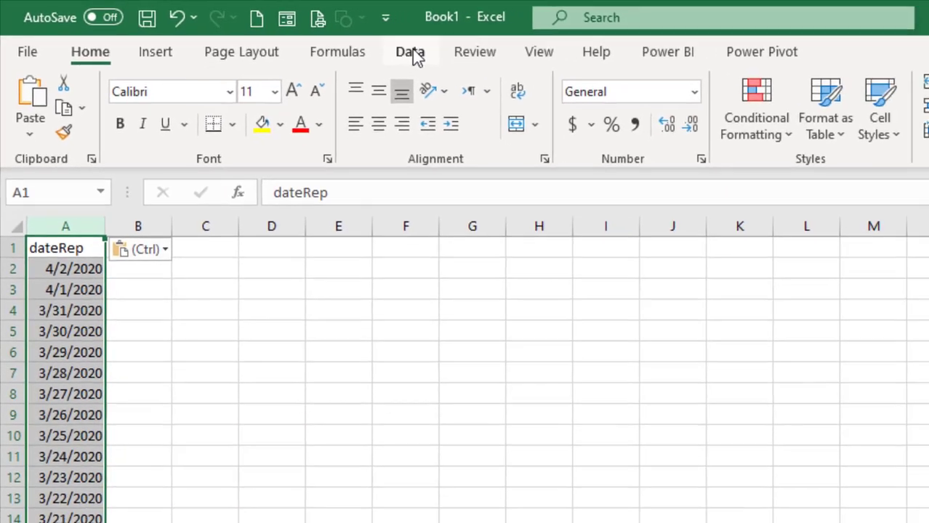
# - Remove duplicate dates from the column and rename the A1 header to 'Report Date'
pyautogui.click(410, 52)
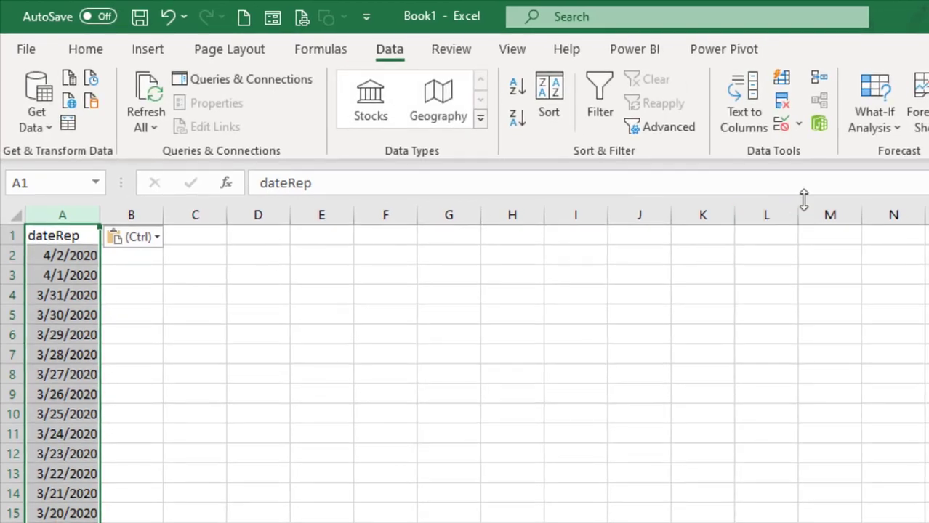
pyautogui.click(778, 99)
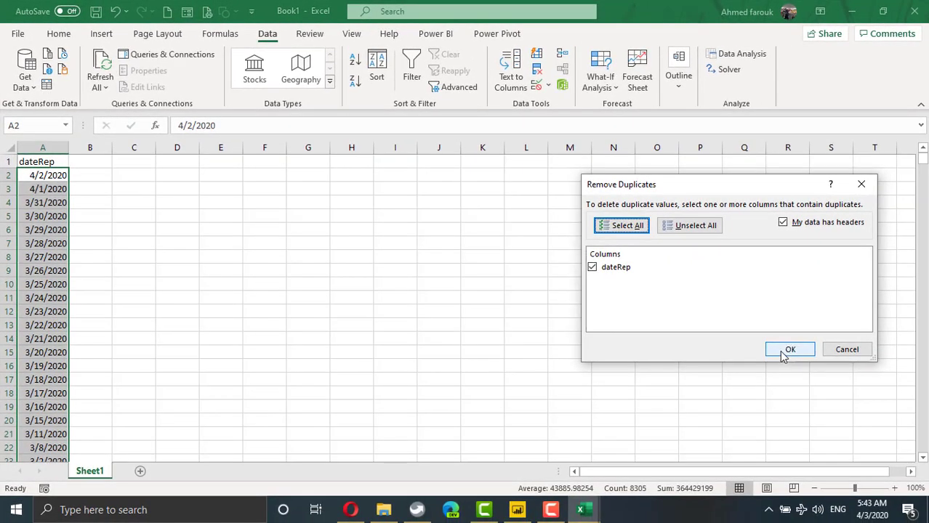
pyautogui.click(787, 349)
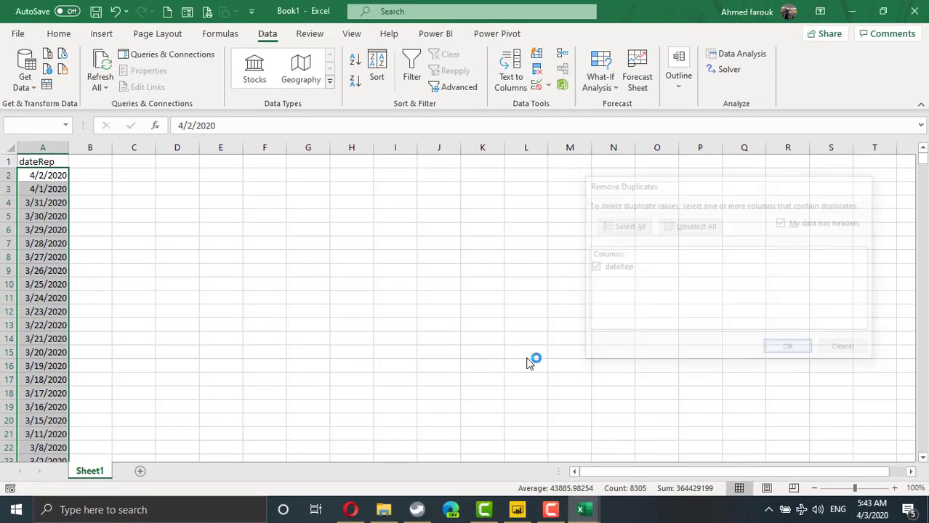
pyautogui.click(476, 295)
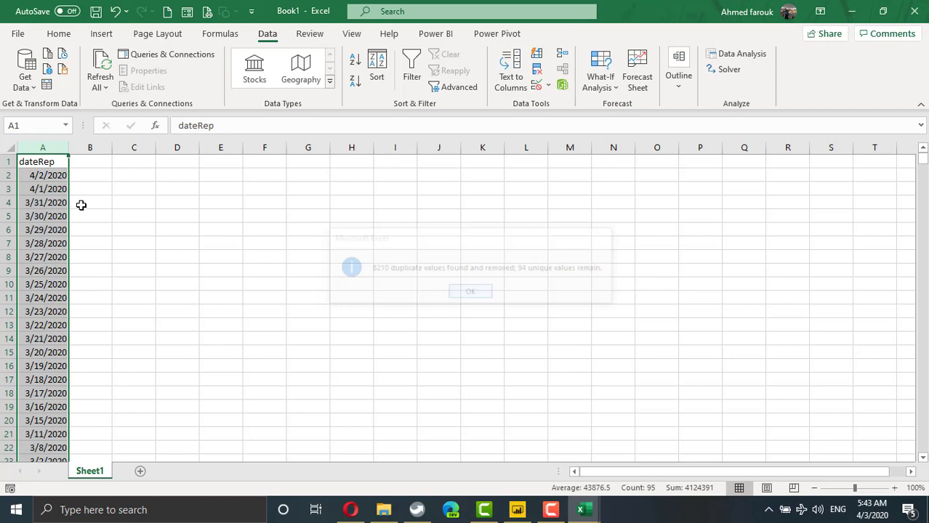
pyautogui.click(31, 163)
pyautogui.write('Report D')
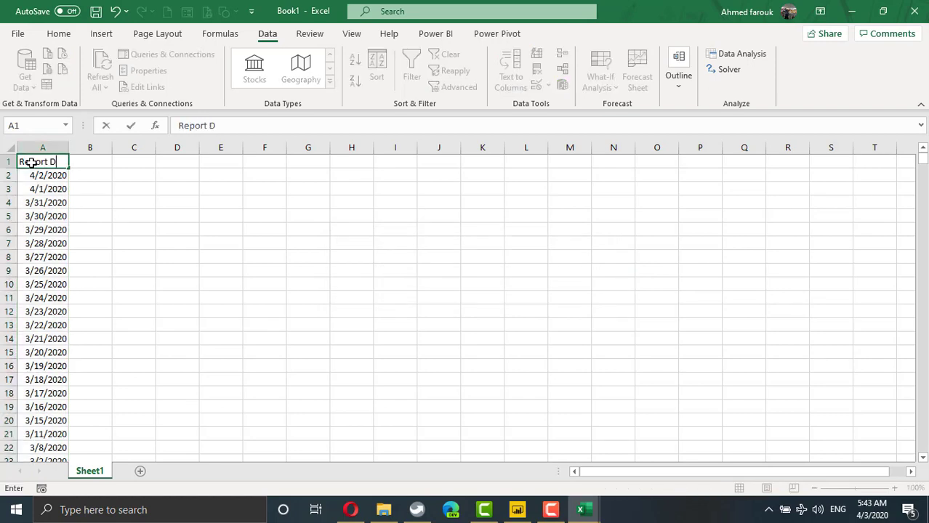
pyautogui.write('ate')
pyautogui.click(81, 231)
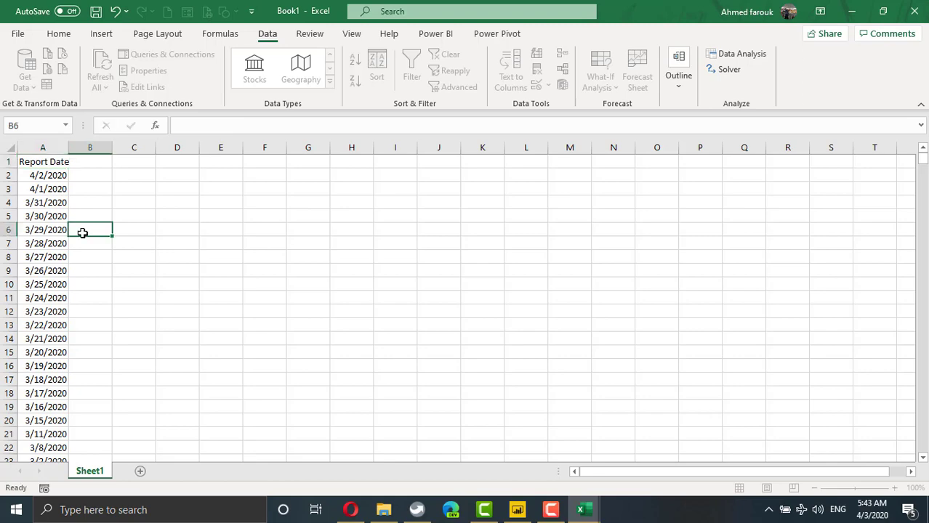
# - Save the new workbook as Dates and rename Sheet1 to Dates
pyautogui.click(95, 13)
pyautogui.click(346, 317)
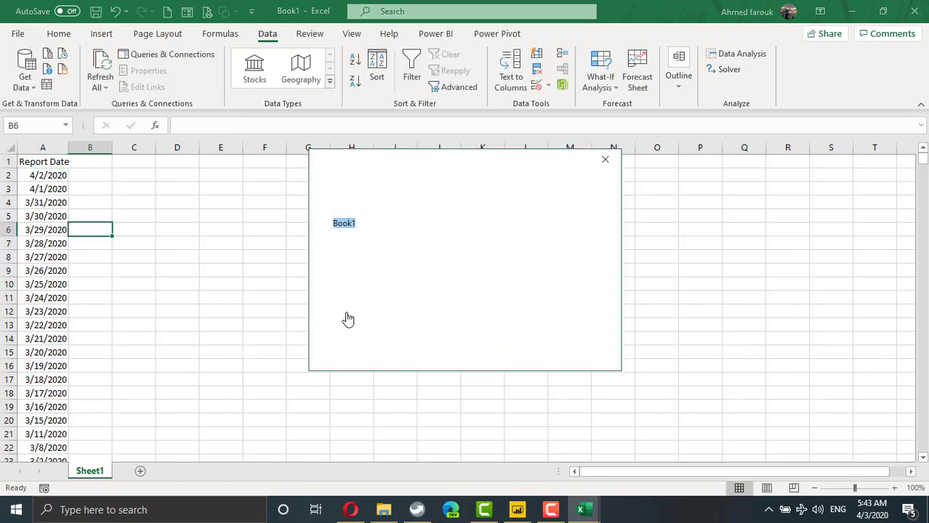
pyautogui.write('Dates')
pyautogui.press('Return')
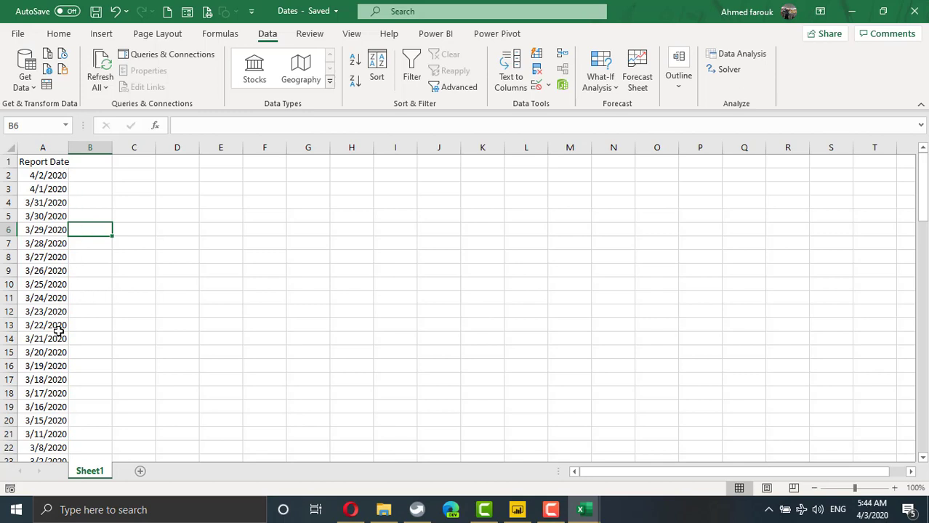
pyautogui.doubleClick(91, 473)
pyautogui.write('Dates')
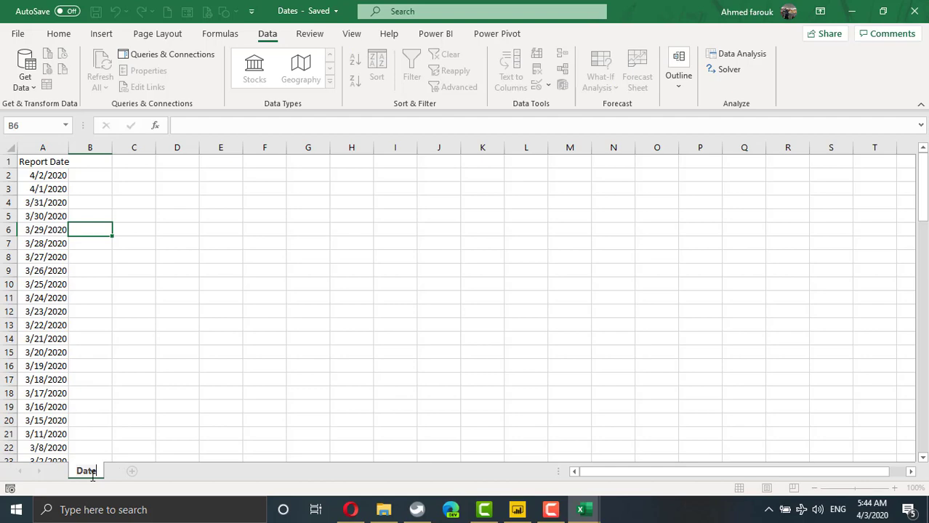
pyautogui.hotkey('alt', 'Tab')
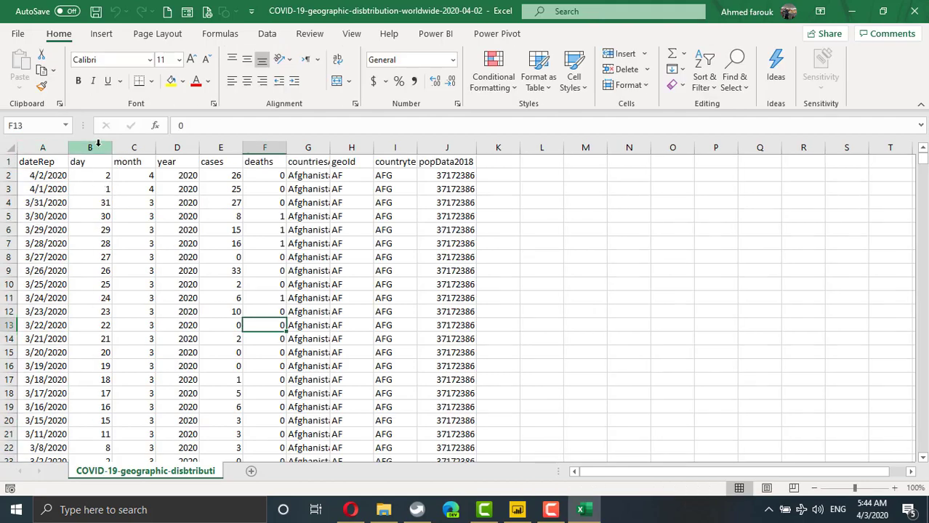
# - Delete the day, month and year columns from the COVID-19 data
pyautogui.moveTo(95, 146); pyautogui.dragTo(172, 146)
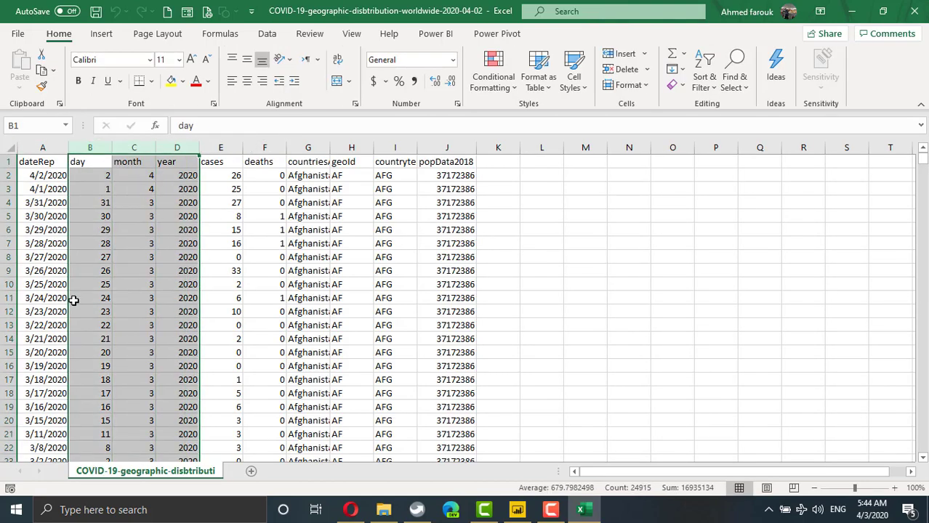
pyautogui.click(623, 71)
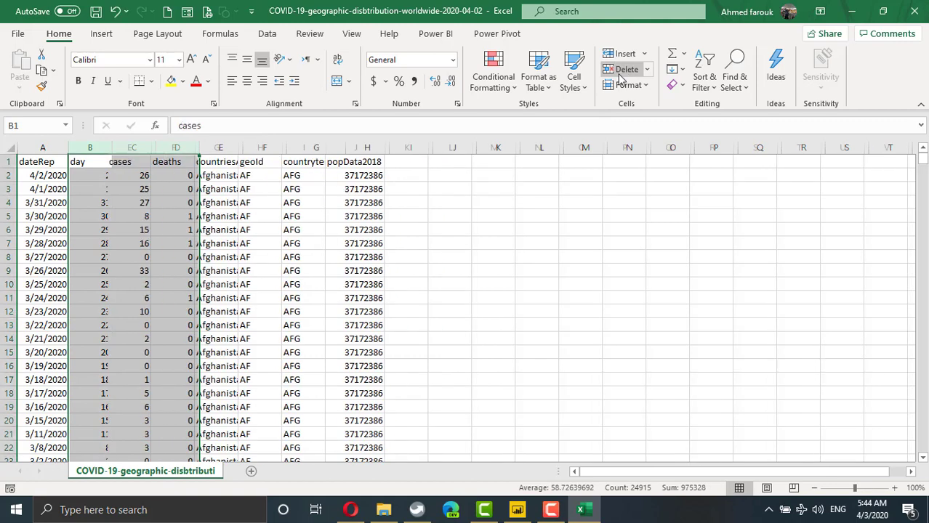
pyautogui.click(545, 259)
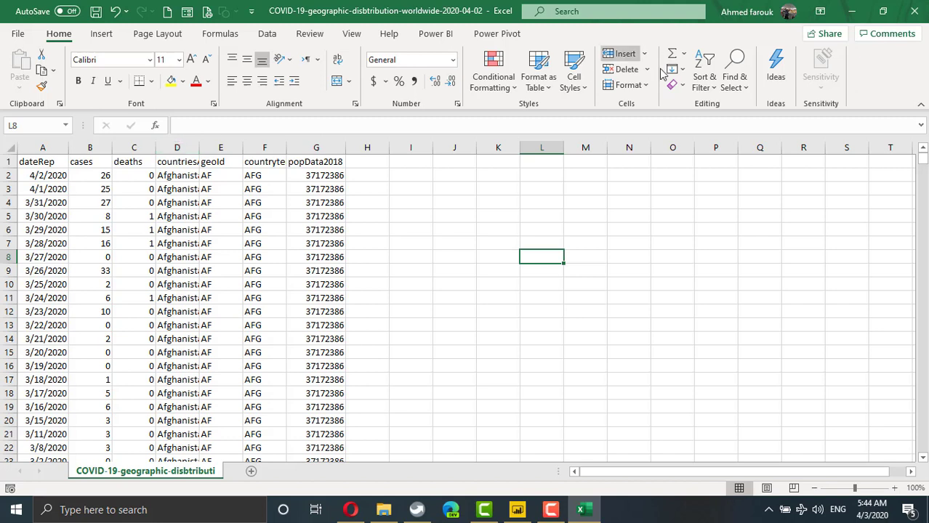
# - Rename the data sheet to COVID-19 and close the workbook
pyautogui.doubleClick(138, 471)
pyautogui.click(155, 469)
pyautogui.press('BackSpace')
pyautogui.press('BackSpace')
pyautogui.press('BackSpace')
pyautogui.press('BackSpace')
pyautogui.press('BackSpace')
pyautogui.press('BackSpace')
pyautogui.press('BackSpace')
pyautogui.press('BackSpace')
pyautogui.press('BackSpace')
pyautogui.press('BackSpace')
pyautogui.press('BackSpace')
pyautogui.press('BackSpace')
pyautogui.press('BackSpace')
pyautogui.press('BackSpace')
pyautogui.press('BackSpace')
pyautogui.press('BackSpace')
pyautogui.press('BackSpace')
pyautogui.press('BackSpace')
pyautogui.press('BackSpace')
pyautogui.press('BackSpace')
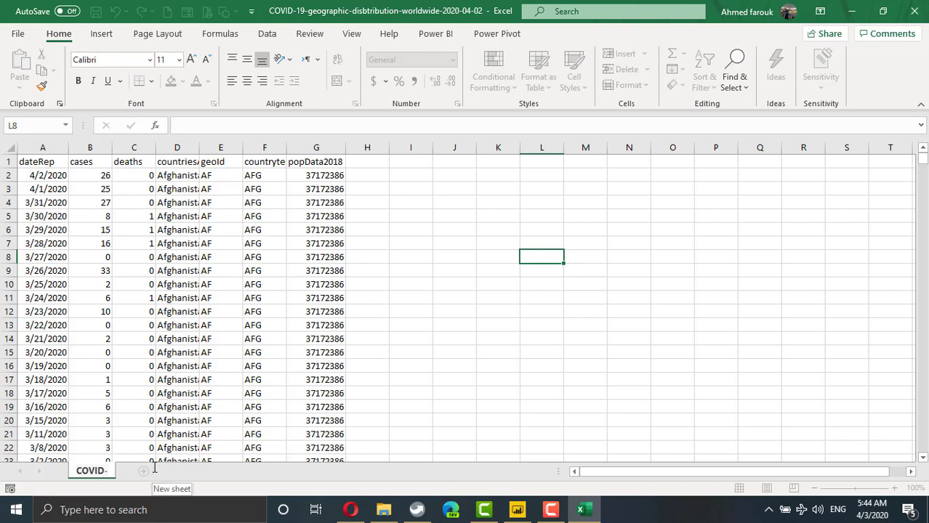
pyautogui.write('19')
pyautogui.press('Return')
pyautogui.click(414, 249)
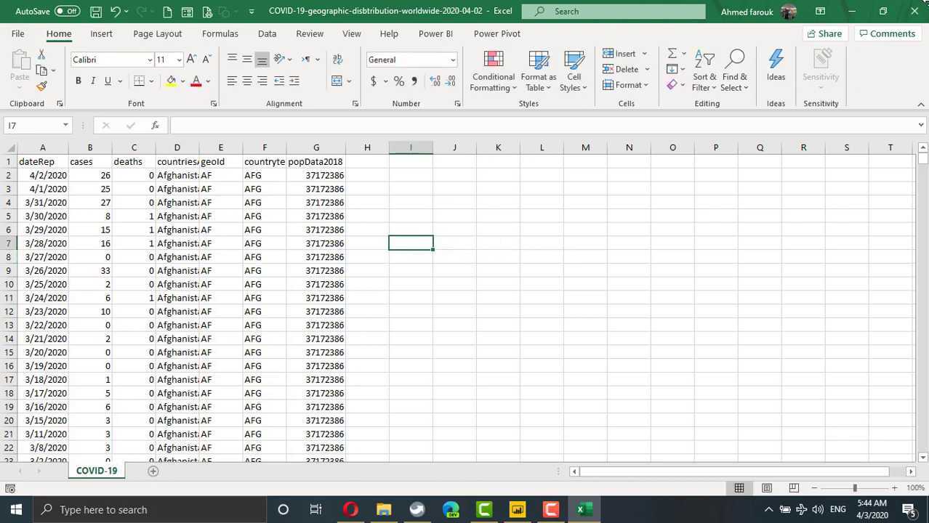
pyautogui.click(914, 11)
# - Save the Excel changes, collapse the Filters pane, and load the COVID-19 sheet from its workbook
pyautogui.click(415, 276)
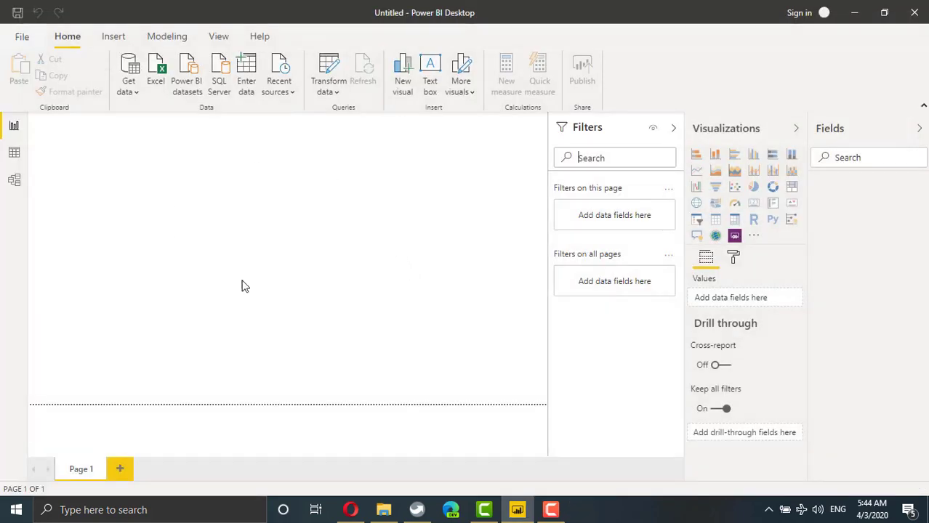
pyautogui.click(673, 129)
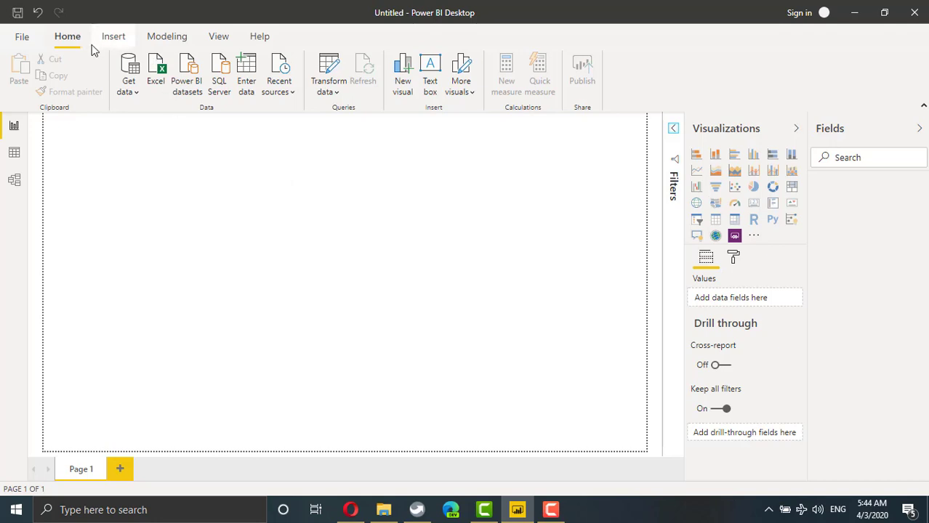
pyautogui.click(162, 66)
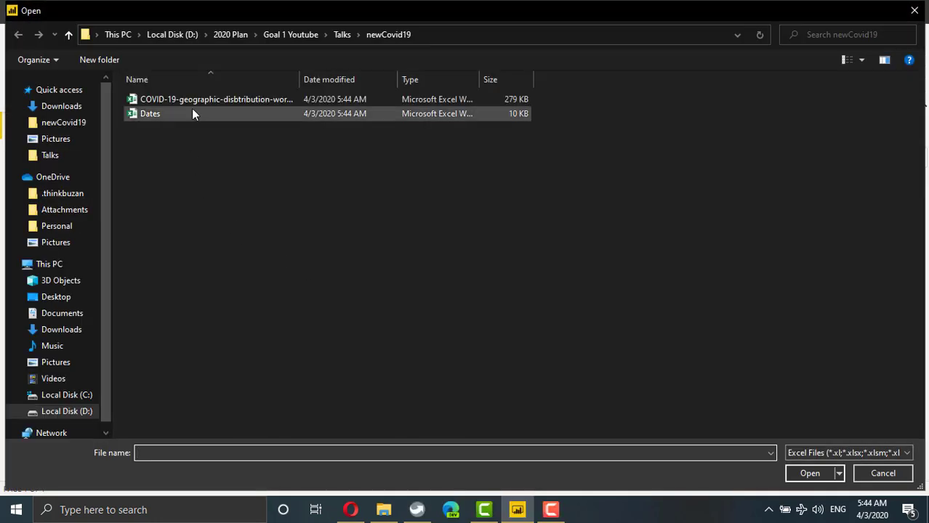
pyautogui.doubleClick(194, 99)
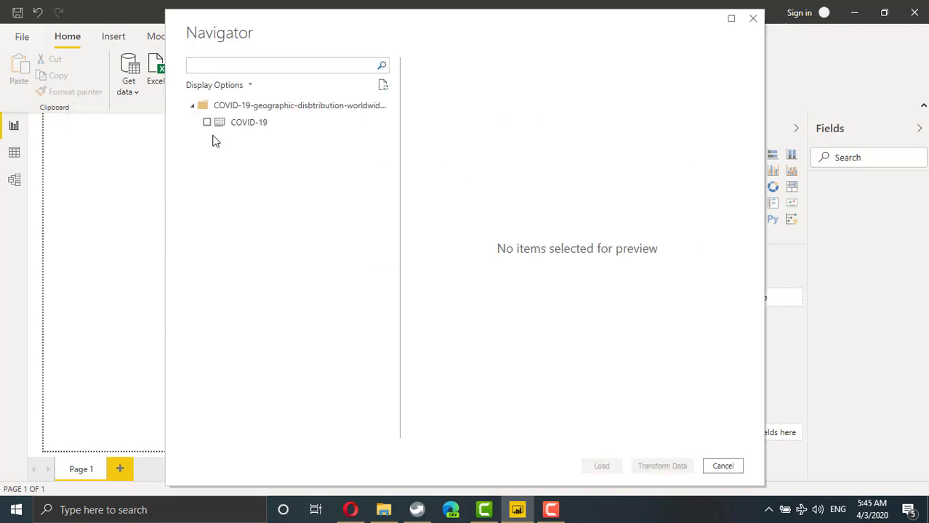
pyautogui.click(207, 122)
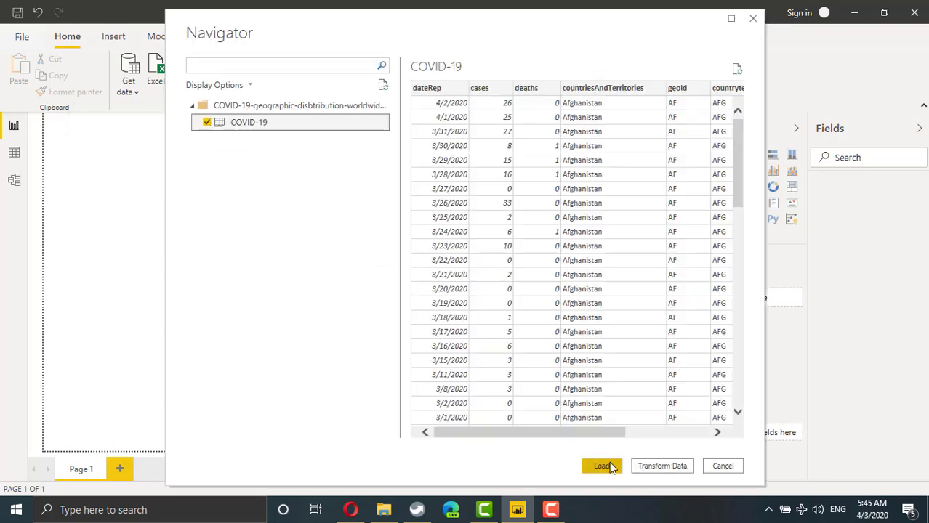
pyautogui.click(610, 466)
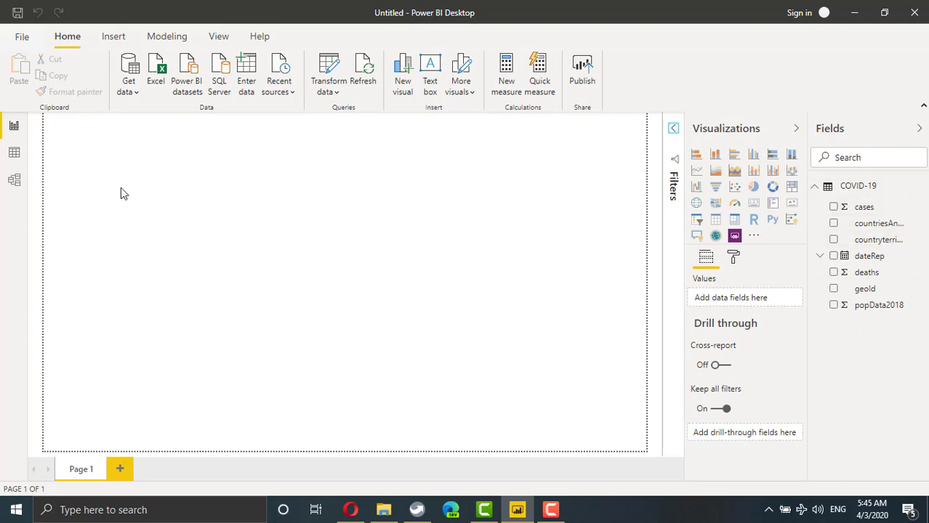
# - Import the DateList table from Dates.xlsx into the report
pyautogui.click(157, 72)
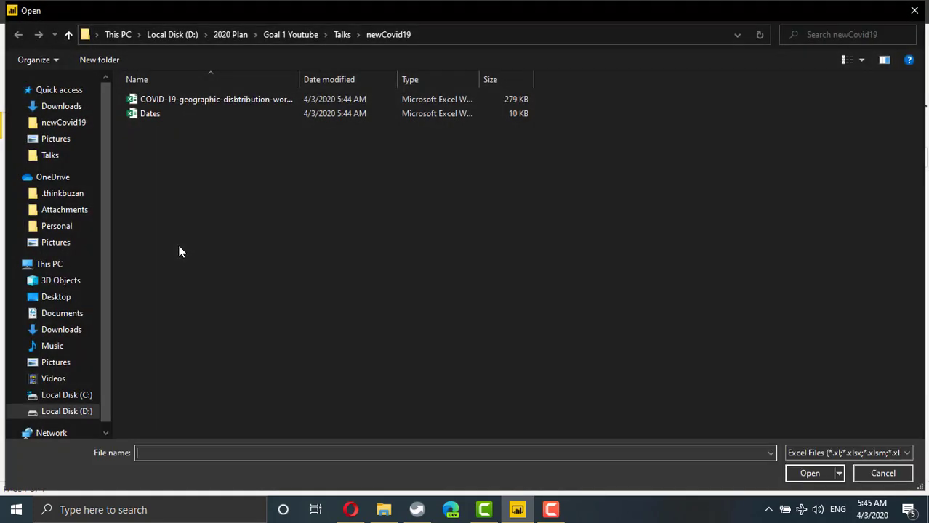
pyautogui.doubleClick(146, 113)
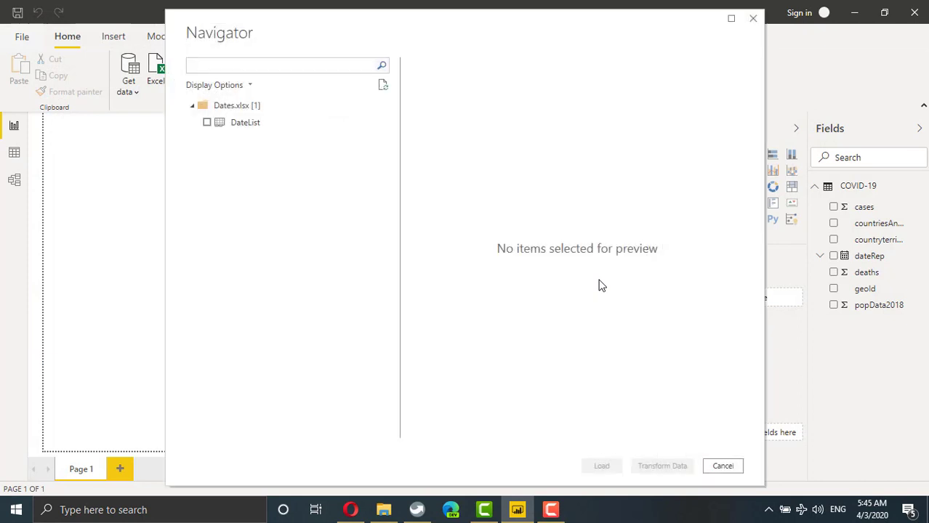
pyautogui.click(206, 122)
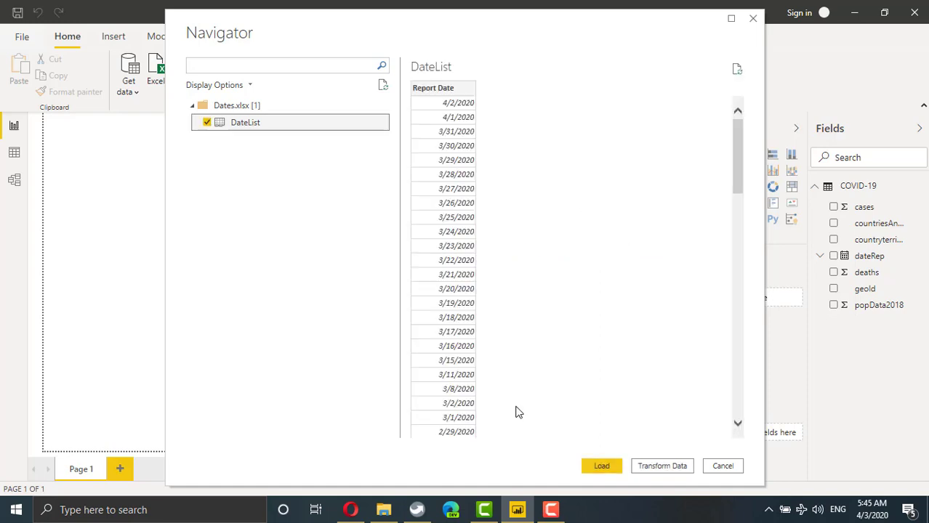
pyautogui.click(599, 465)
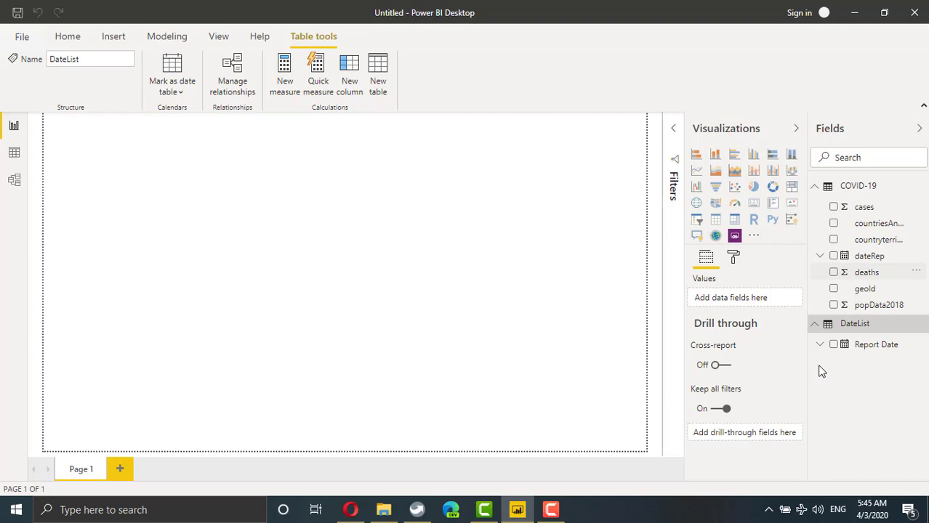
# - In Model view, link COVID-19's dateRep to DateList's Report Date as many-to-one
pyautogui.click(13, 182)
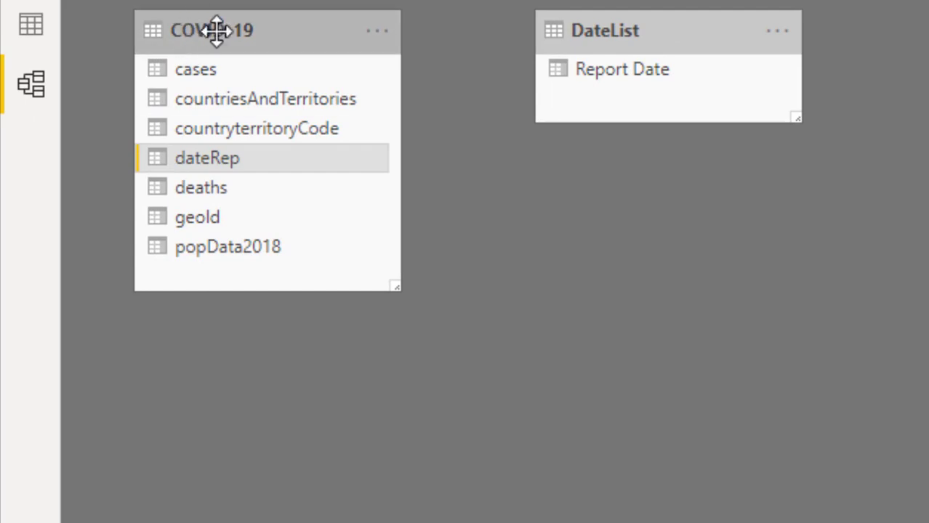
pyautogui.moveTo(222, 145); pyautogui.dragTo(633, 59)
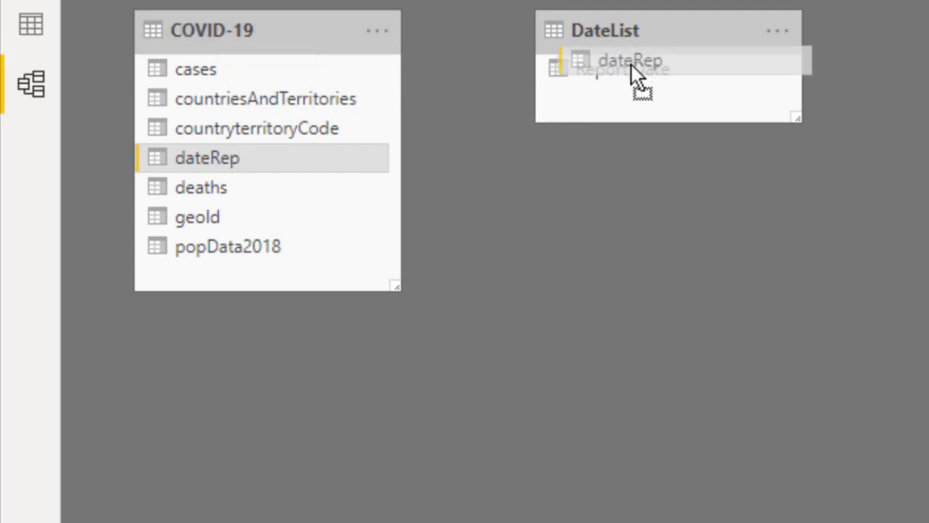
pyautogui.moveTo(630, 65); pyautogui.dragTo(629, 65)
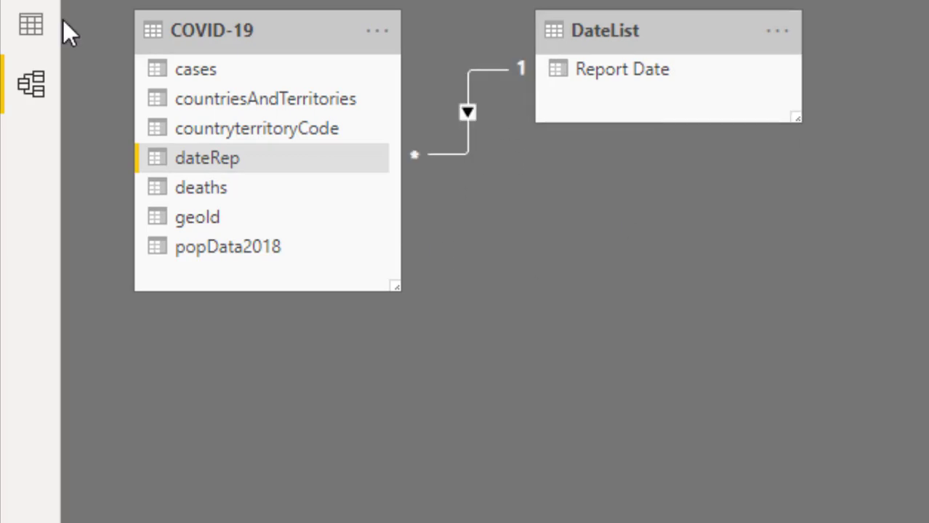
pyautogui.click(22, 37)
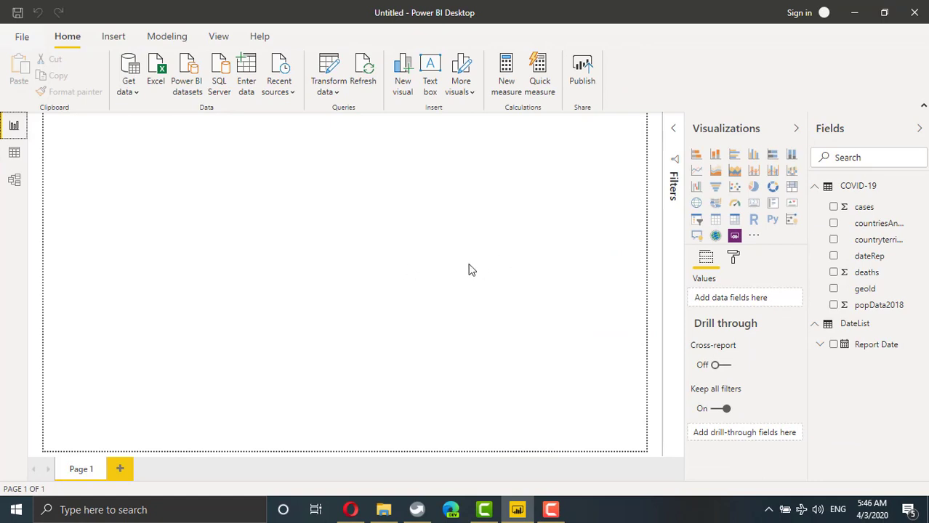
# - Add an enlarged table of DateList Report Date as plain dates alongside COVID-19 cases
pyautogui.click(716, 220)
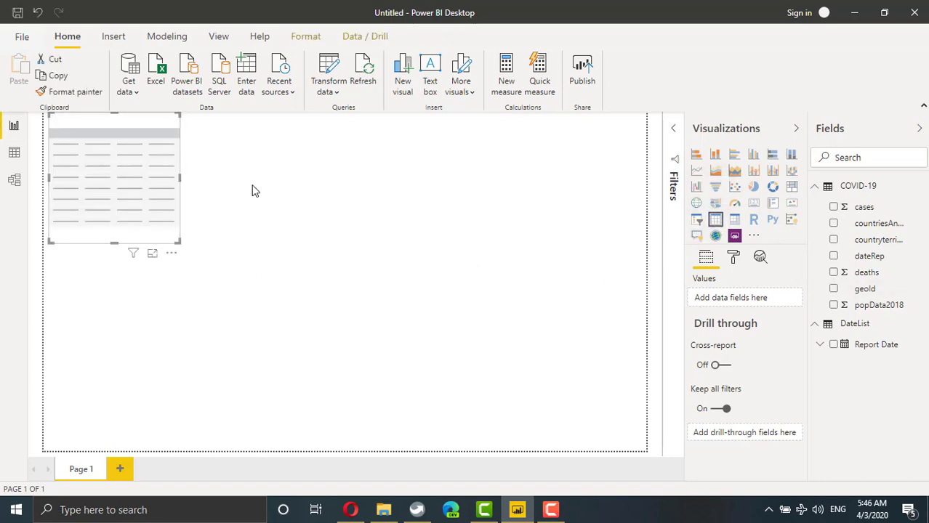
pyautogui.moveTo(155, 120); pyautogui.dragTo(152, 214)
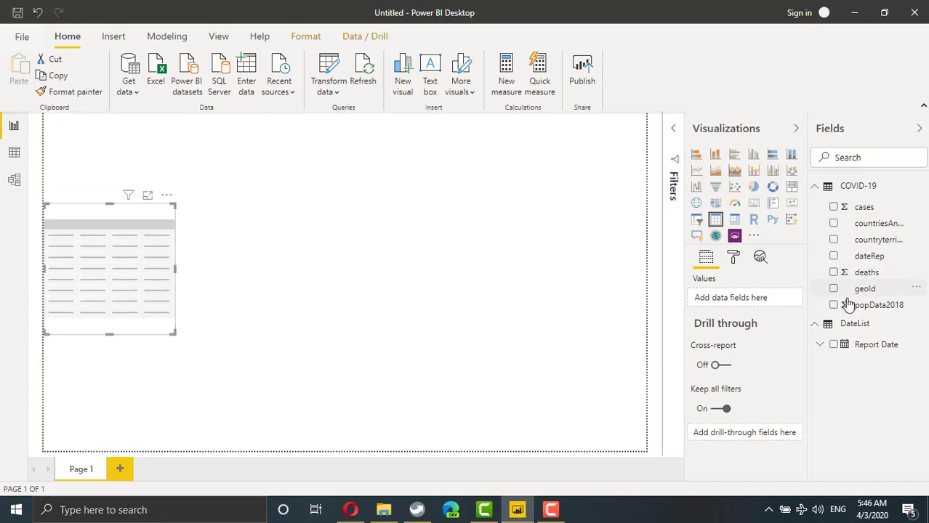
pyautogui.click(834, 346)
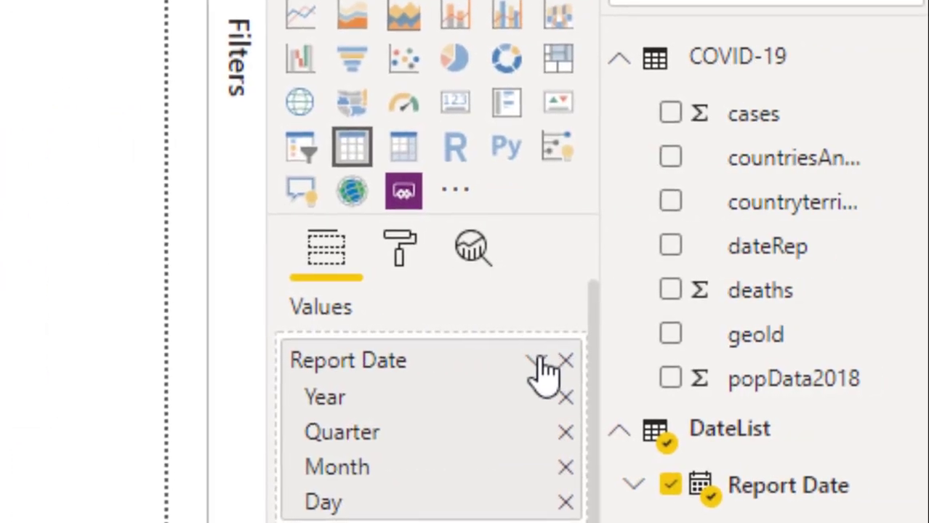
pyautogui.click(538, 361)
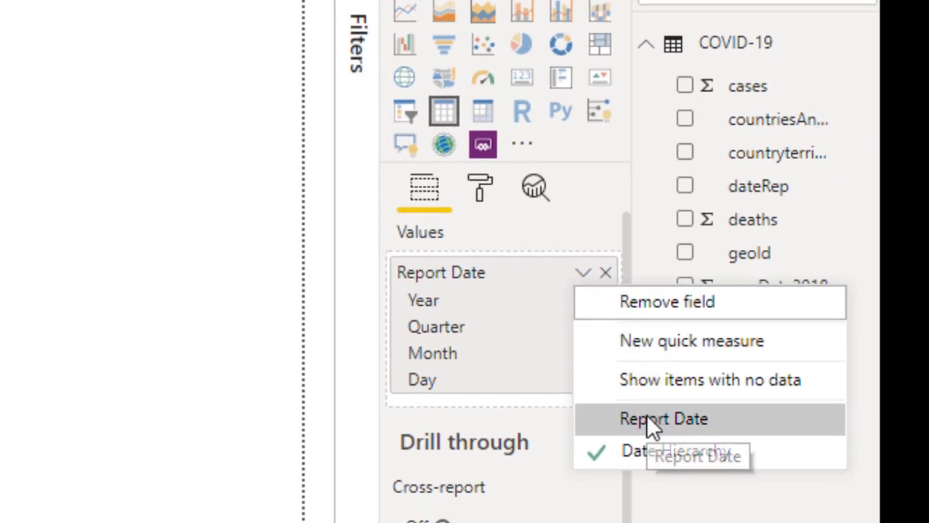
pyautogui.click(647, 418)
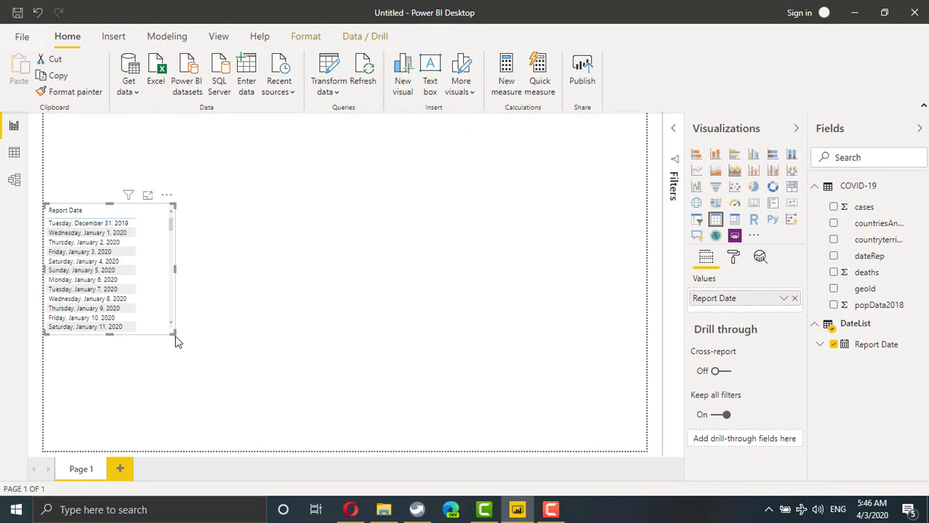
pyautogui.moveTo(172, 334); pyautogui.dragTo(240, 404)
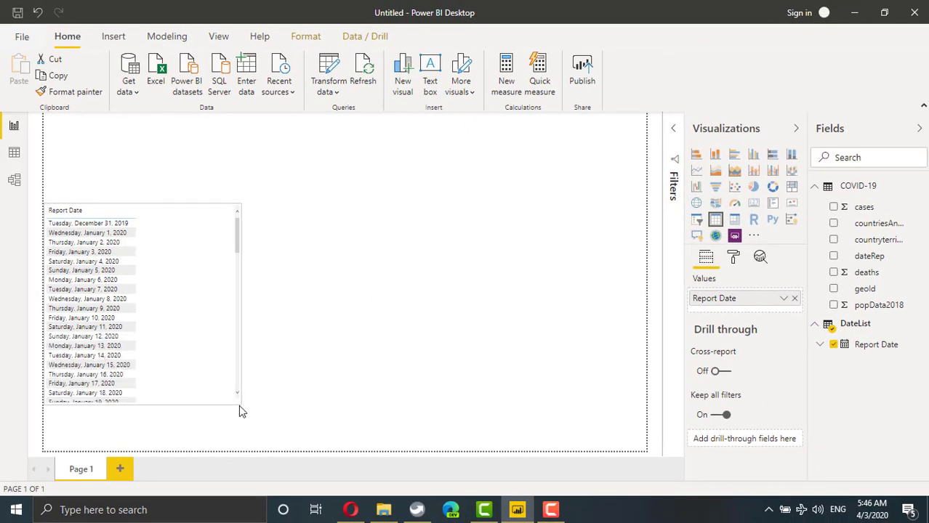
pyautogui.click(833, 207)
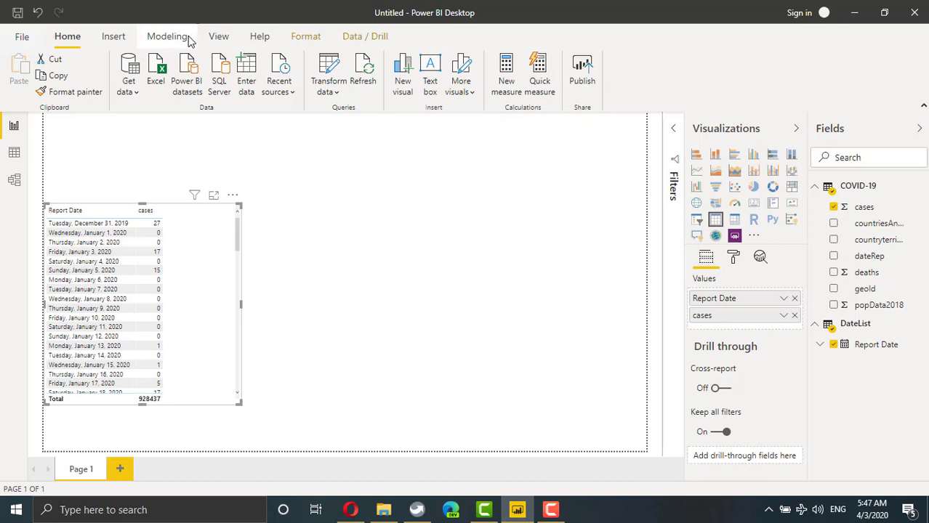
# - Create a new measure named Running Cases beginning with CALCULATE(SUM(cases))
pyautogui.click(186, 40)
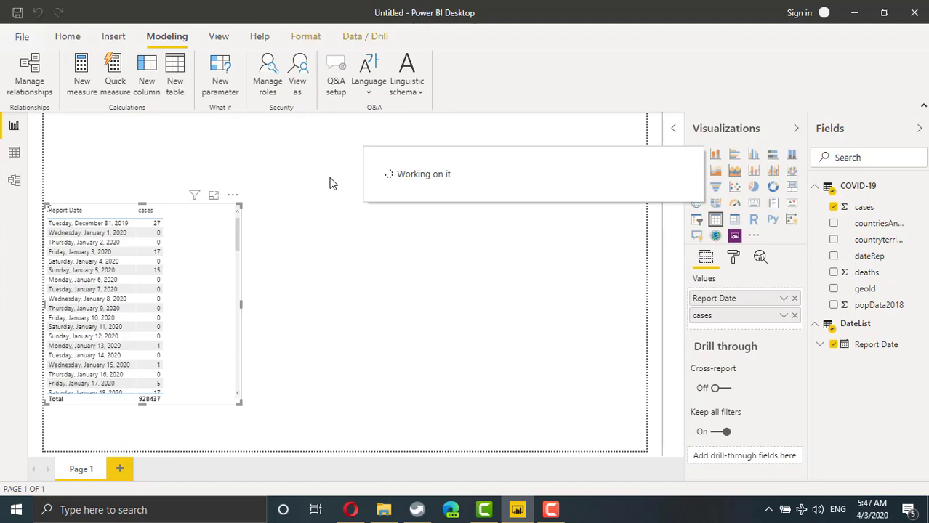
pyautogui.doubleClick(117, 123)
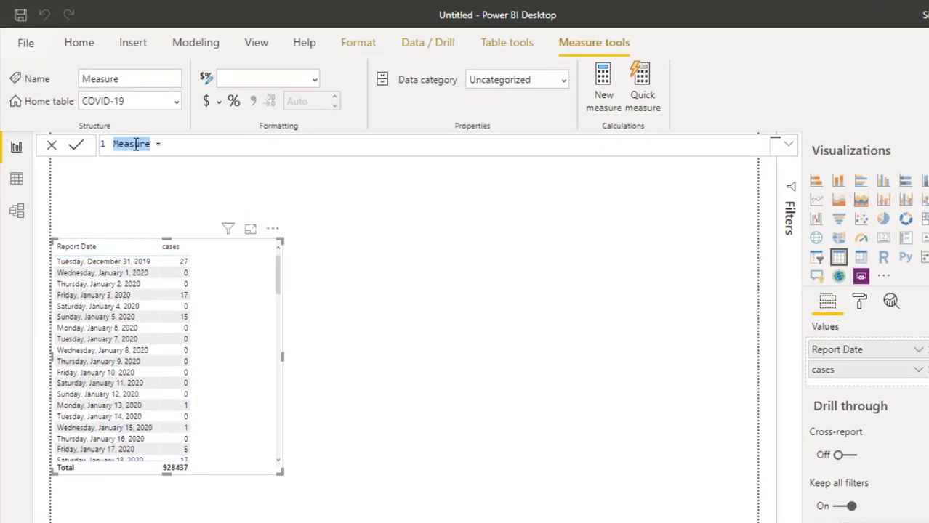
pyautogui.write('Running ')
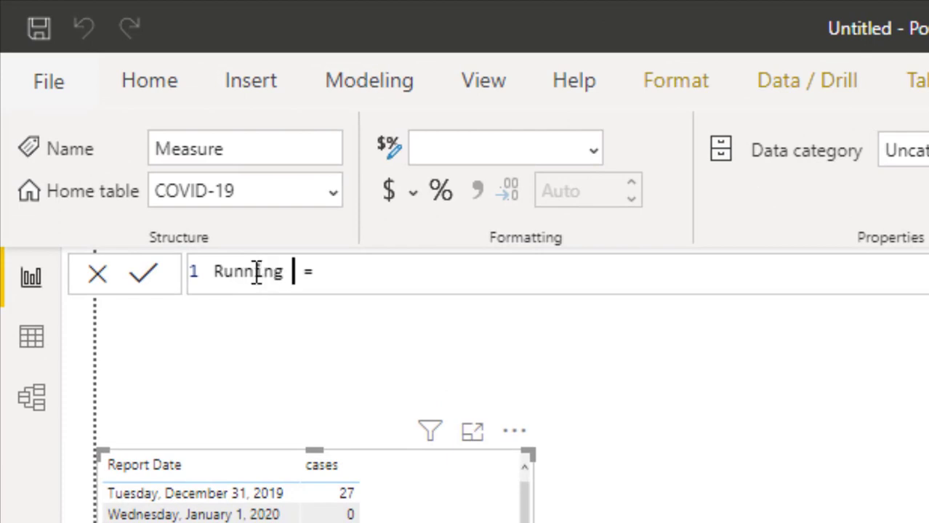
pyautogui.write('Cases')
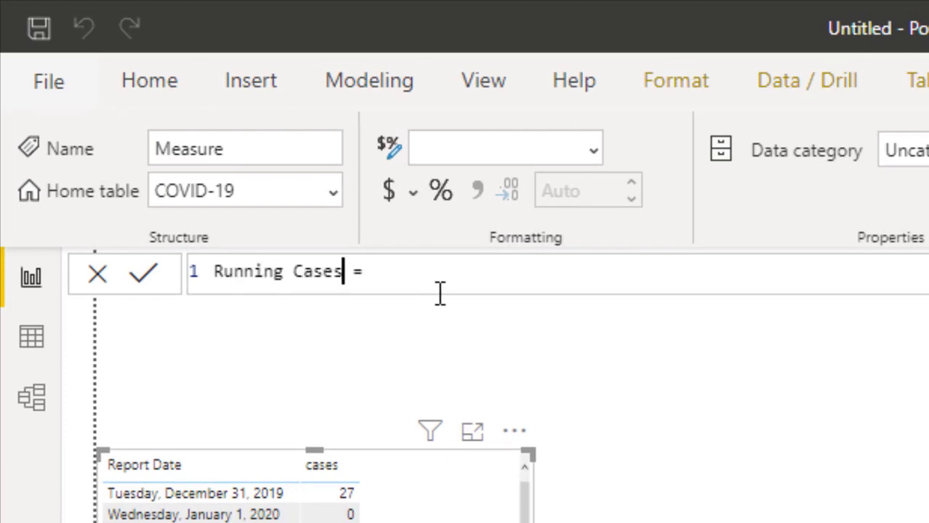
pyautogui.click(440, 287)
pyautogui.write('cal')
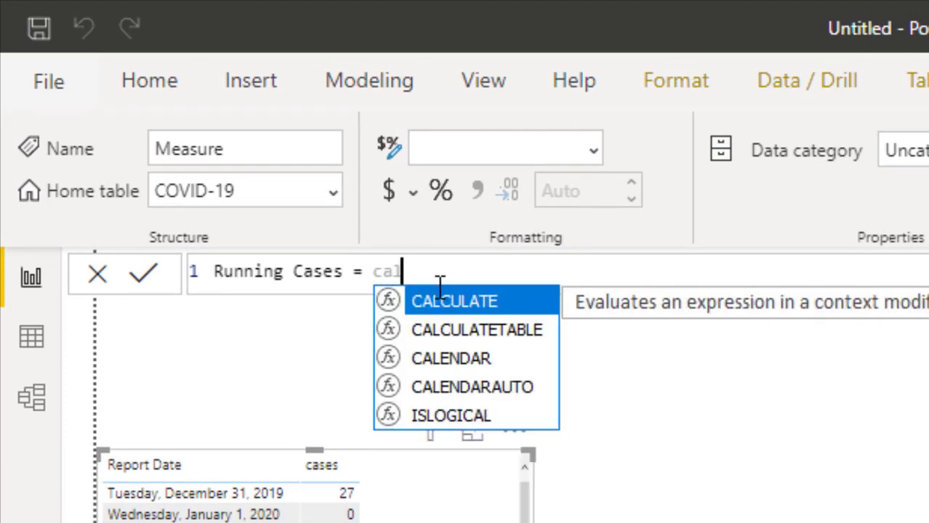
pyautogui.press('Tab')
pyautogui.write('sum')
pyautogui.press('Tab')
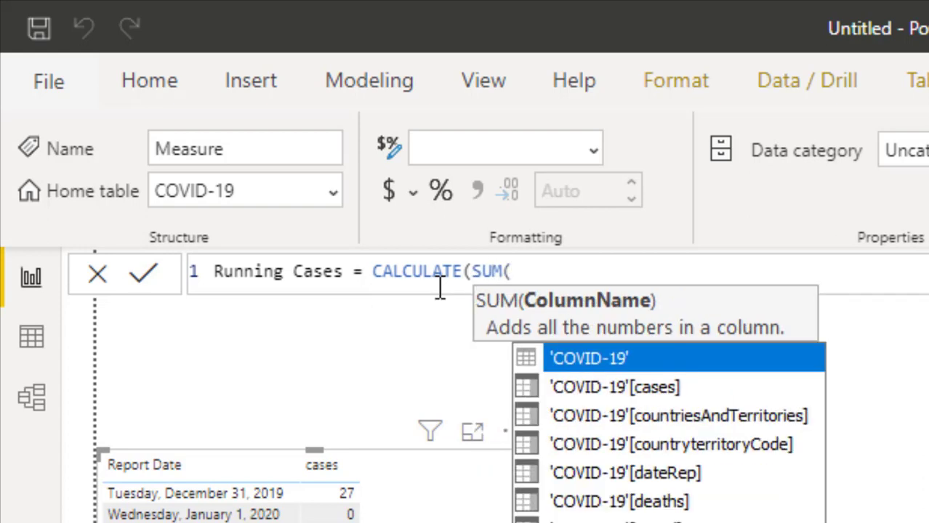
pyautogui.press('Down')
pyautogui.press('Tab')
# - Add FILTER(ALLSELECTED('COVID-19'), dateRep <= dateRep) to the measure and commit it
pyautogui.write(')')
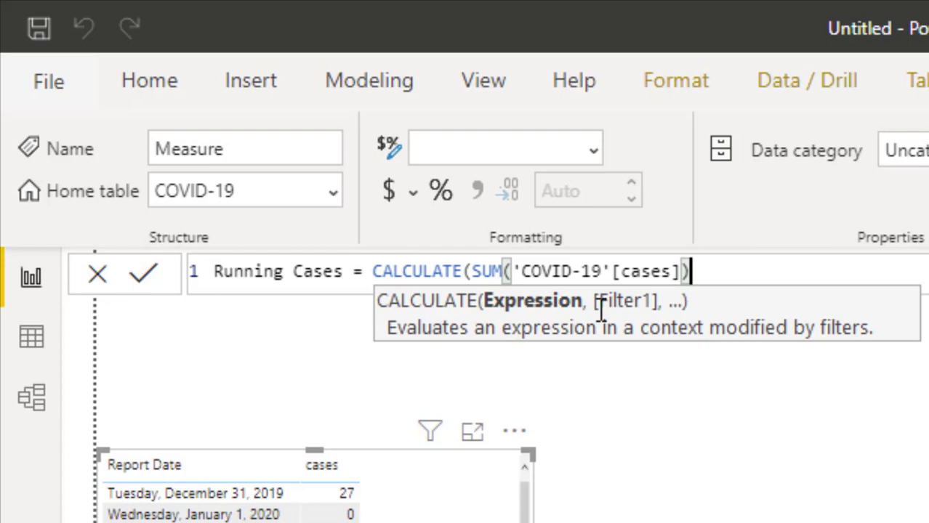
pyautogui.write(',FI')
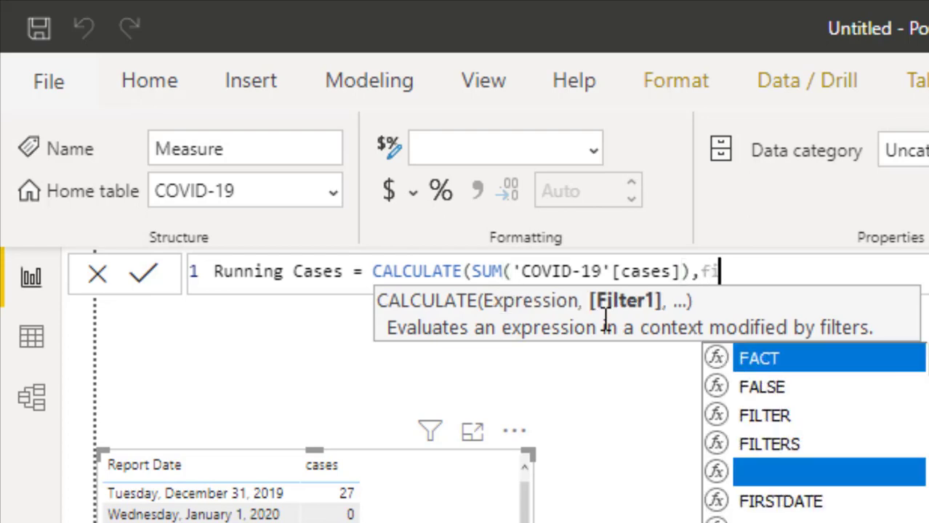
pyautogui.press('Tab')
pyautogui.write('alls')
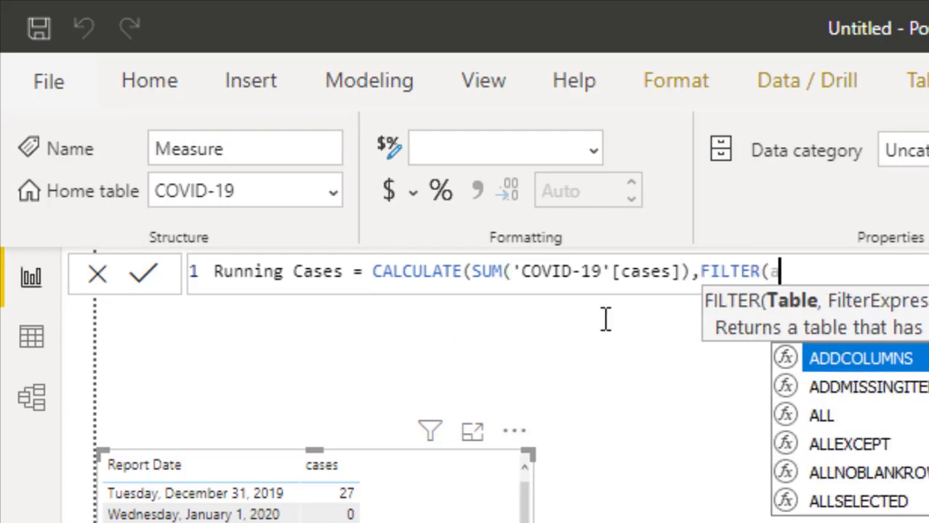
pyautogui.press('Tab')
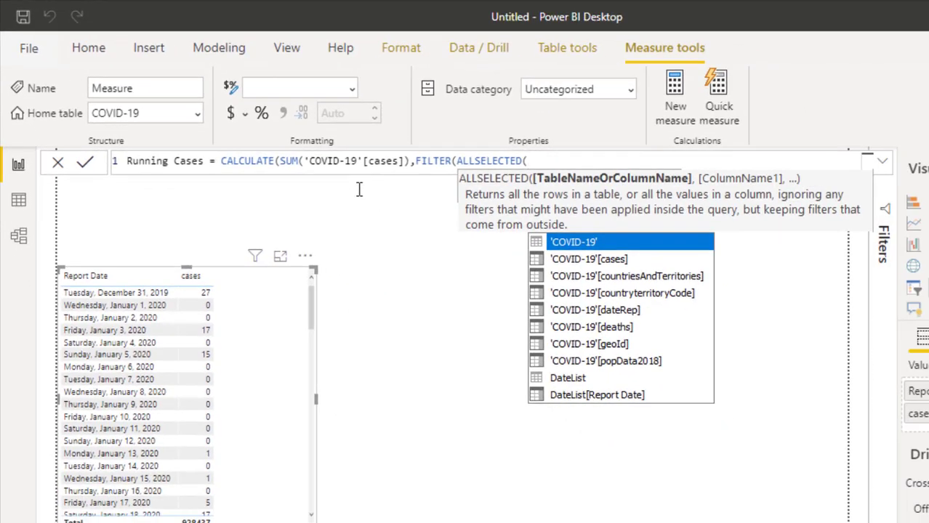
pyautogui.press('Tab')
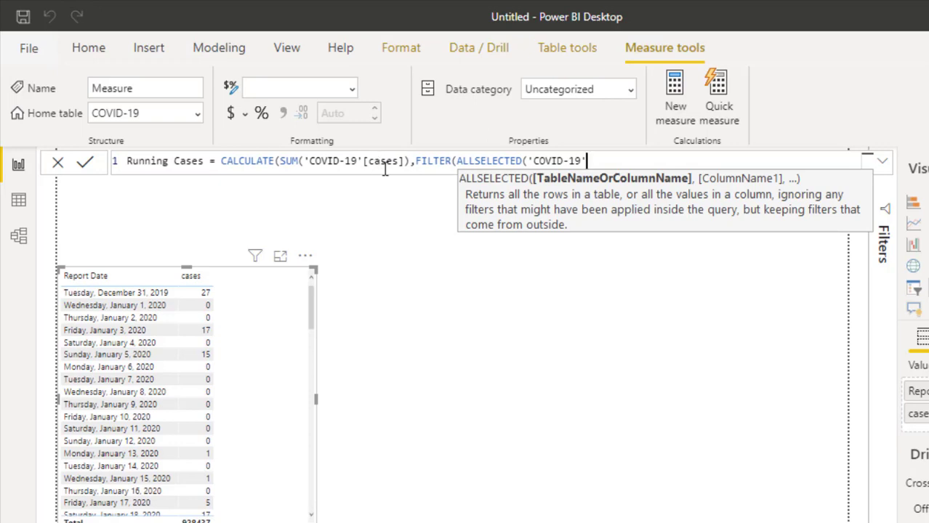
pyautogui.write(')')
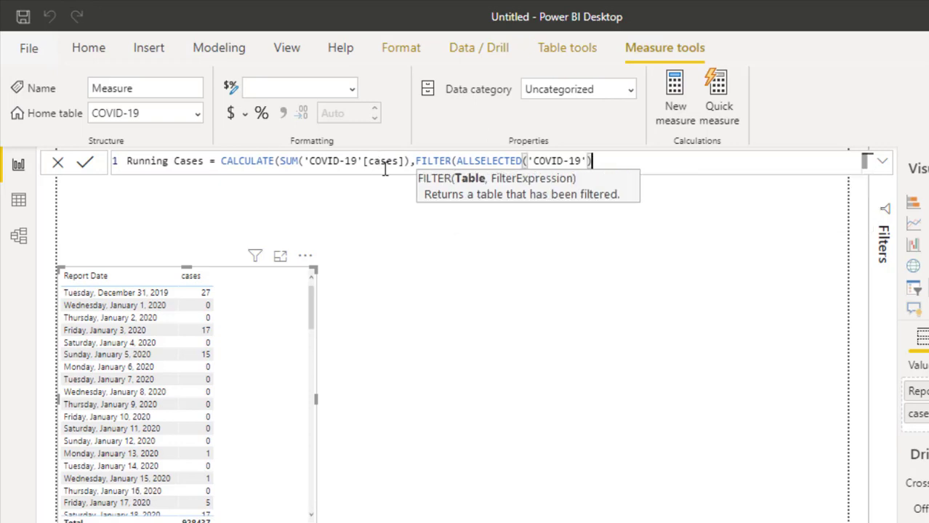
pyautogui.write(',')
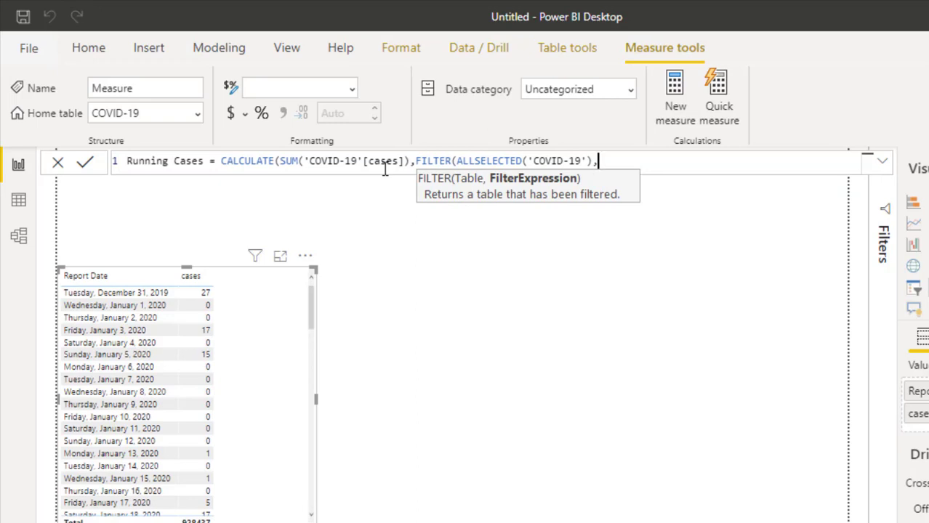
pyautogui.write('d')
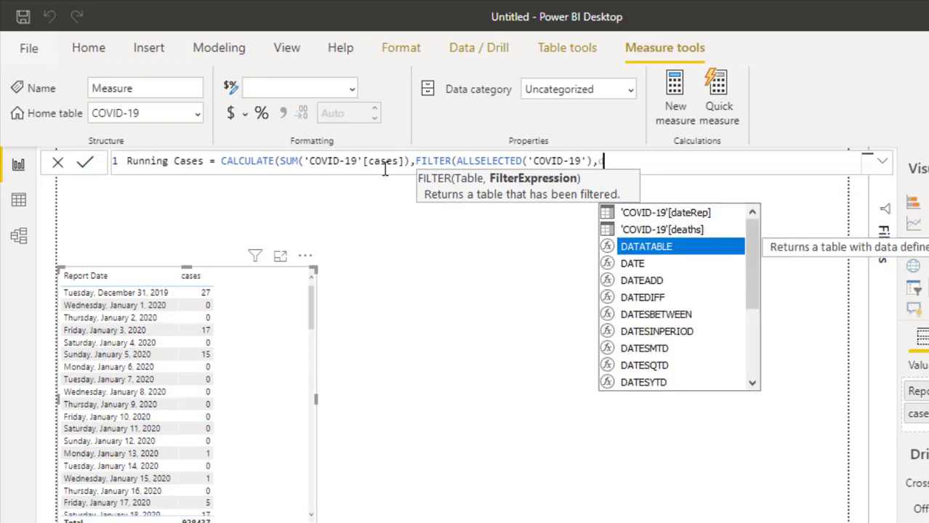
pyautogui.press('Up')
pyautogui.press('Up')
pyautogui.press('Tab')
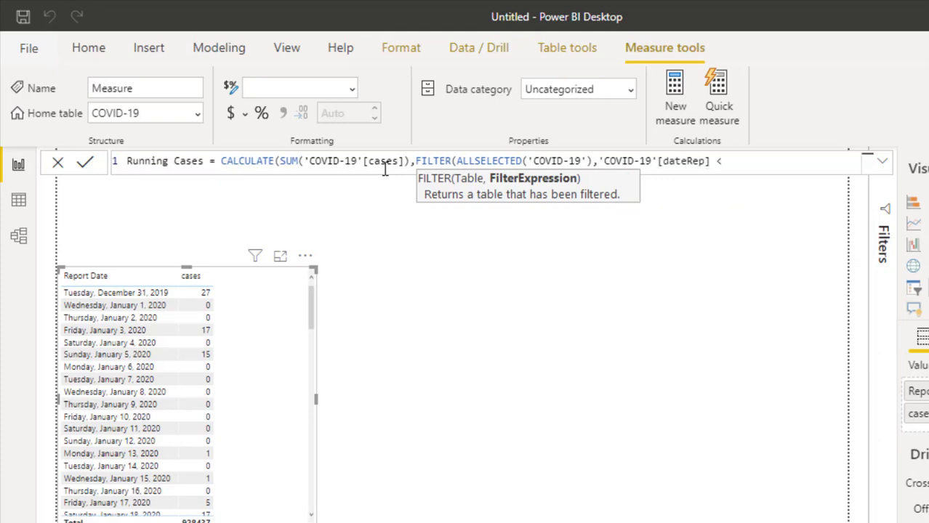
pyautogui.write('<= date')
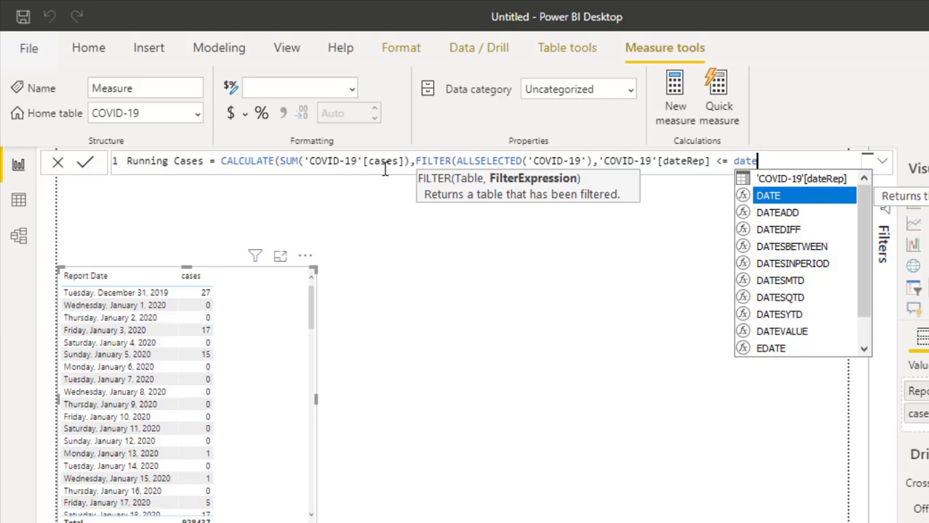
pyautogui.press('Up')
pyautogui.press('Tab')
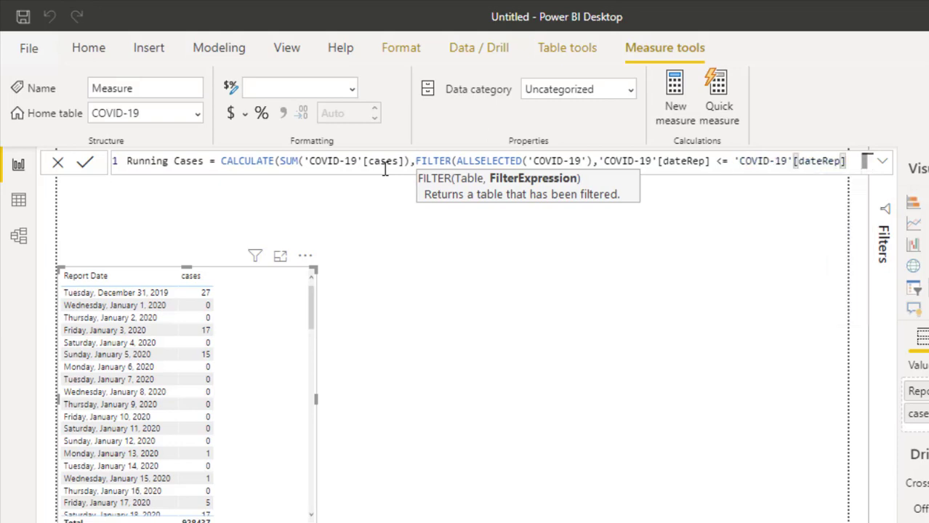
pyautogui.write(')')
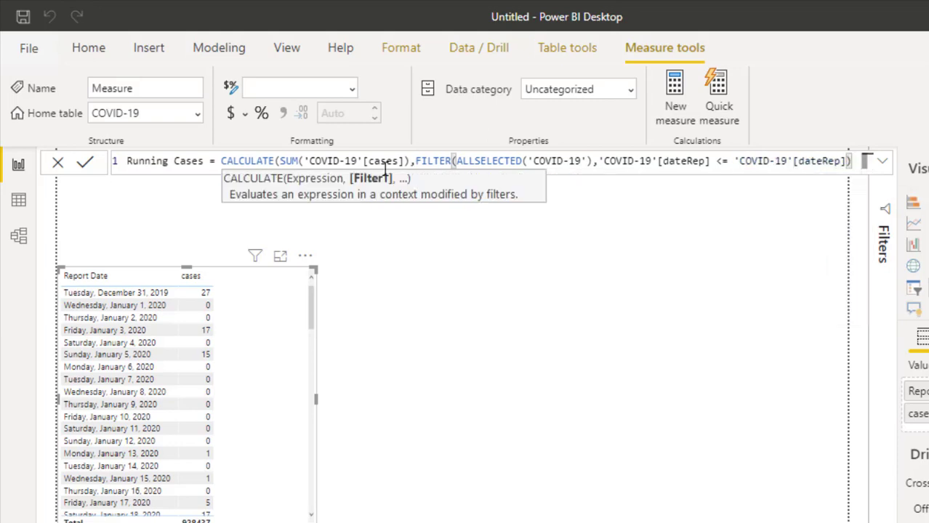
pyautogui.write(')')
pyautogui.hotkey('shift', 'Return')
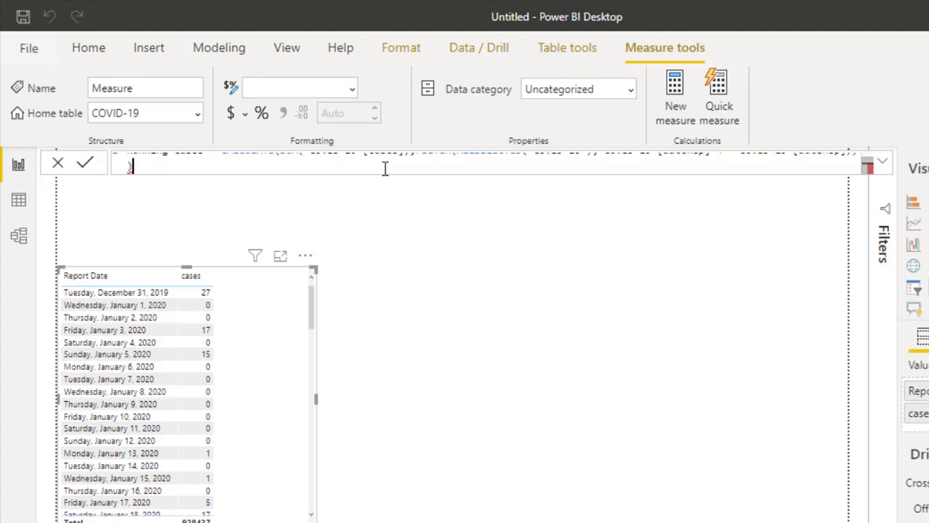
pyautogui.click(85, 164)
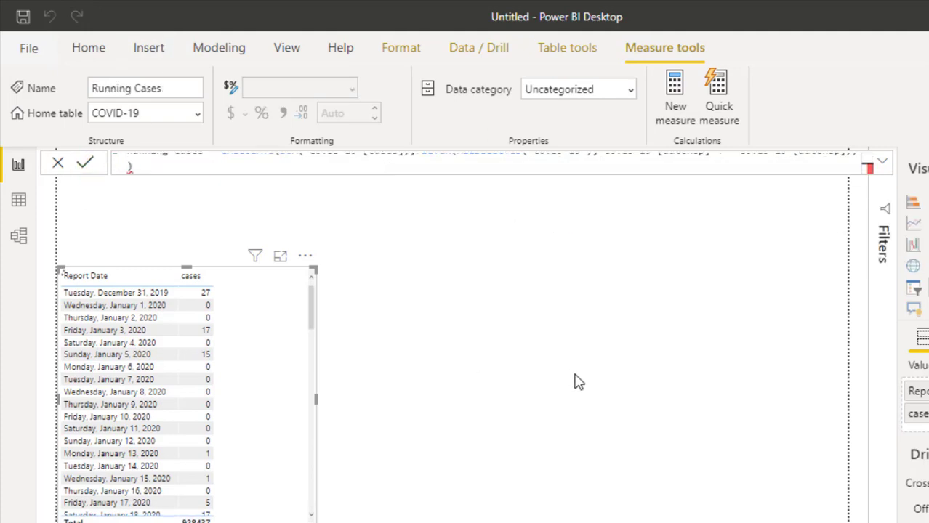
# - Fix the syntax error by wrapping the compared date in MAX, then view the full formula
pyautogui.click(723, 160)
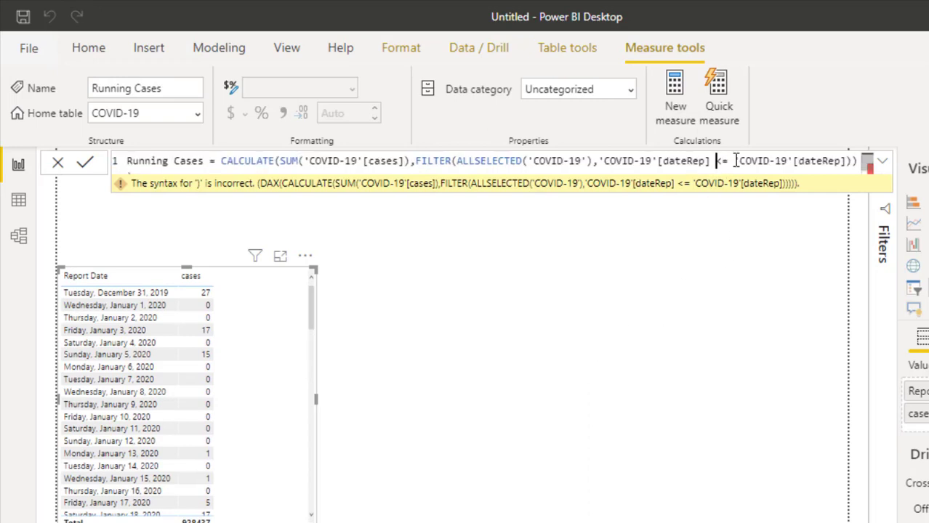
pyautogui.write('max')
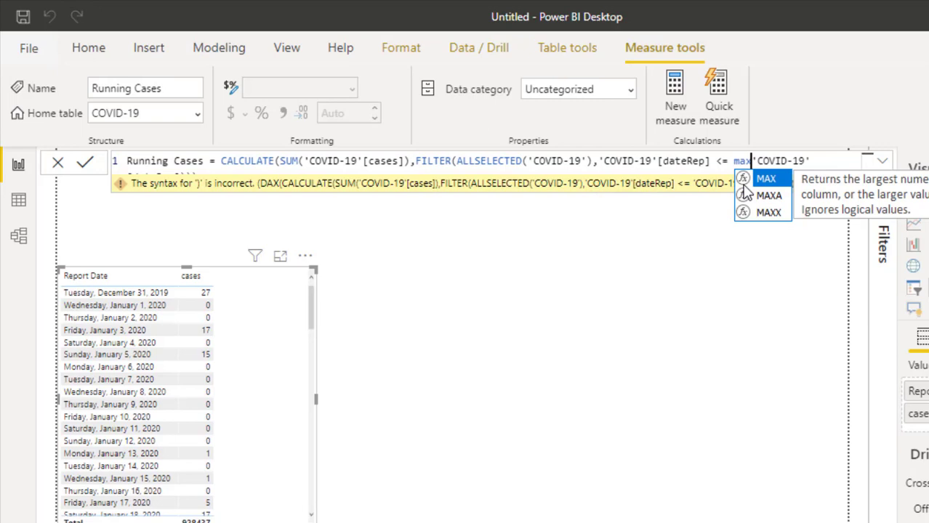
pyautogui.press('Tab')
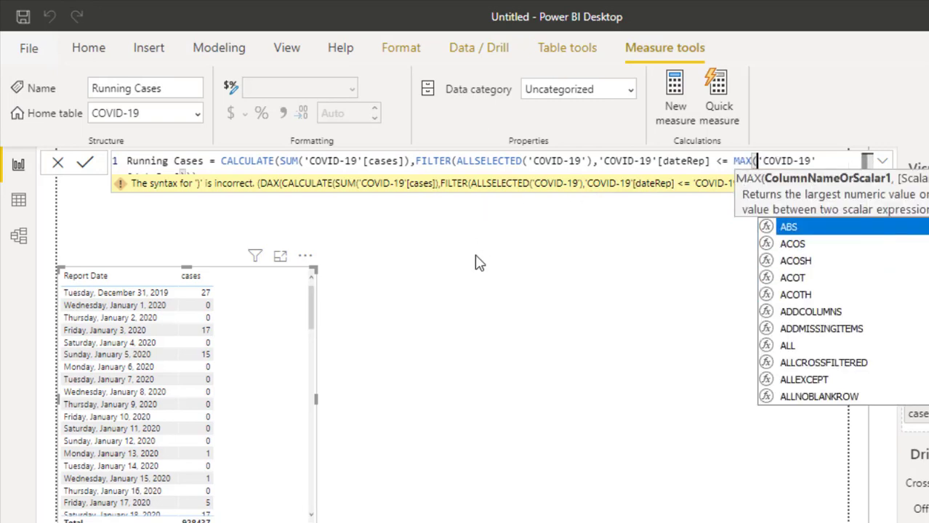
pyautogui.press('Escape')
pyautogui.press('Return')
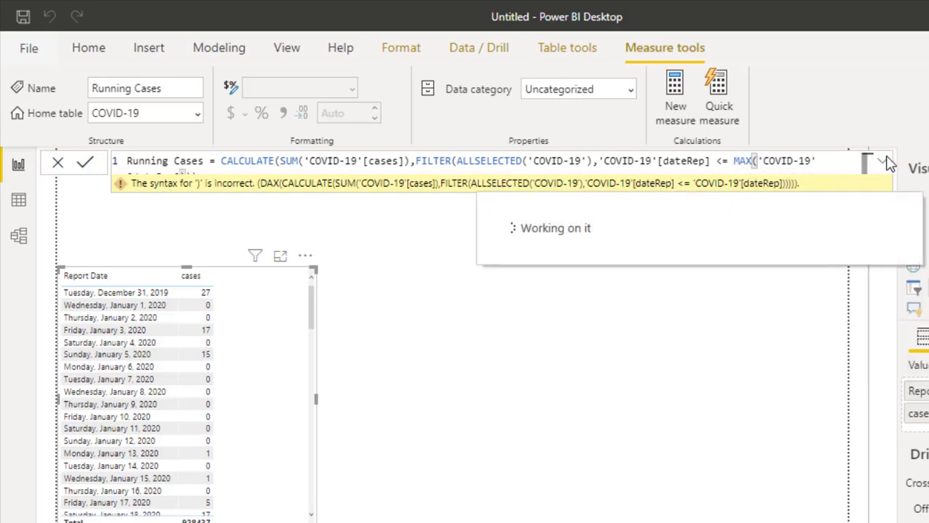
pyautogui.click(884, 162)
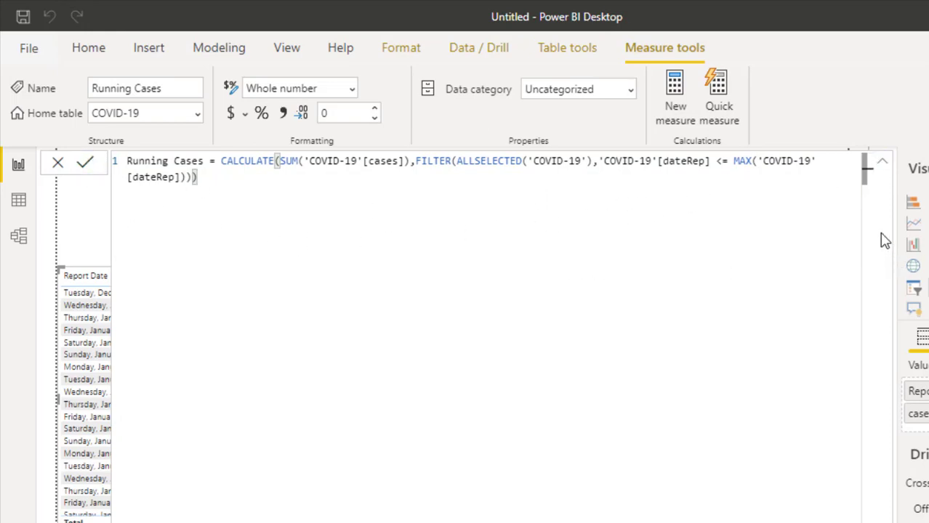
# - Collapse the formula bar and add Running Cases as a column in the table visual
pyautogui.click(882, 163)
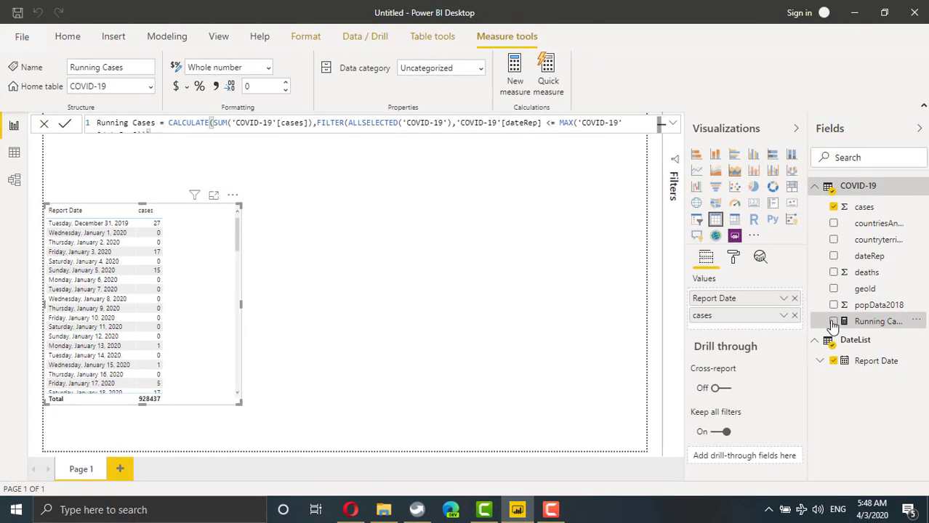
pyautogui.click(928, 388)
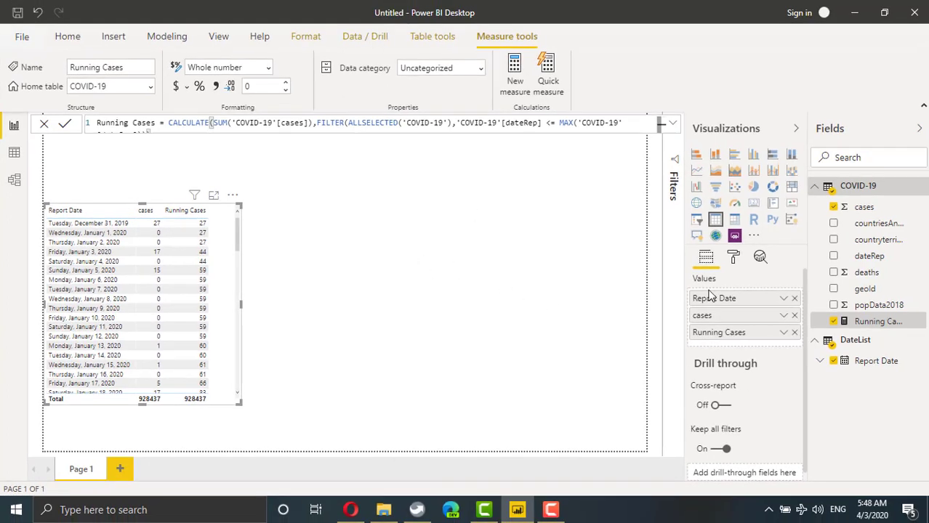
# - Add a line chart beside the table plotting Running Cases against individual Report Date values, not the date hierarchy
pyautogui.click(400, 311)
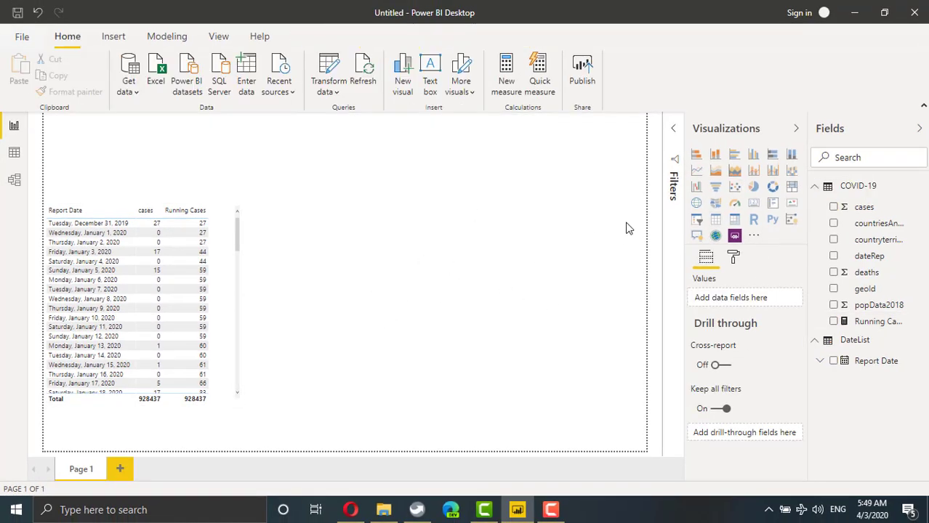
pyautogui.click(696, 174)
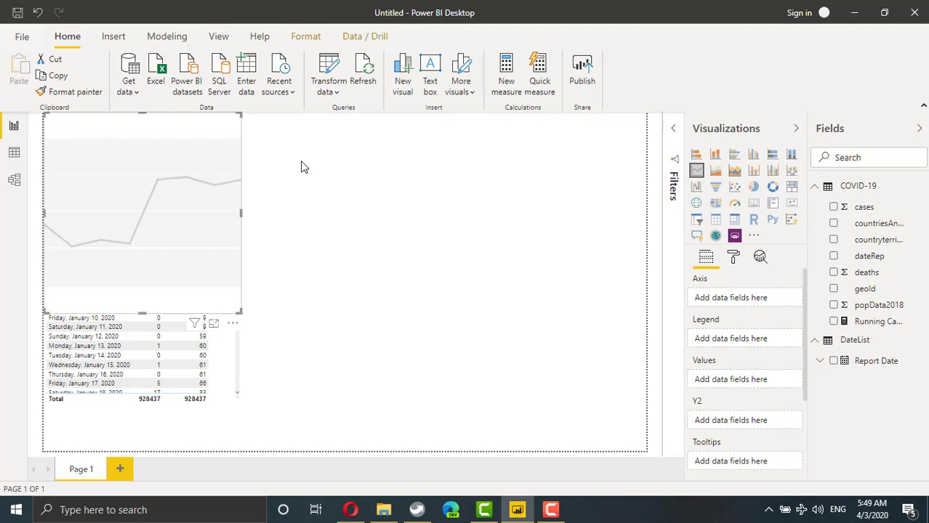
pyautogui.moveTo(223, 129); pyautogui.dragTo(433, 219)
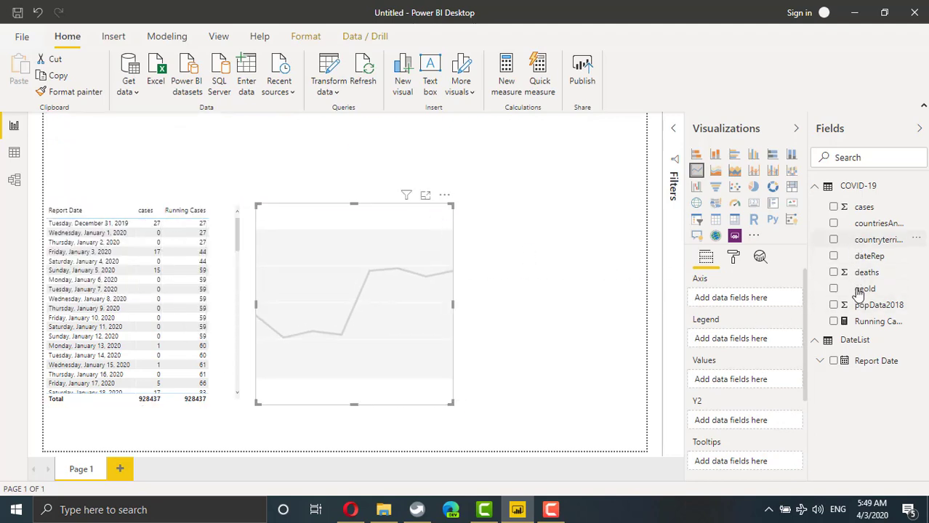
pyautogui.moveTo(847, 329); pyautogui.dragTo(728, 383)
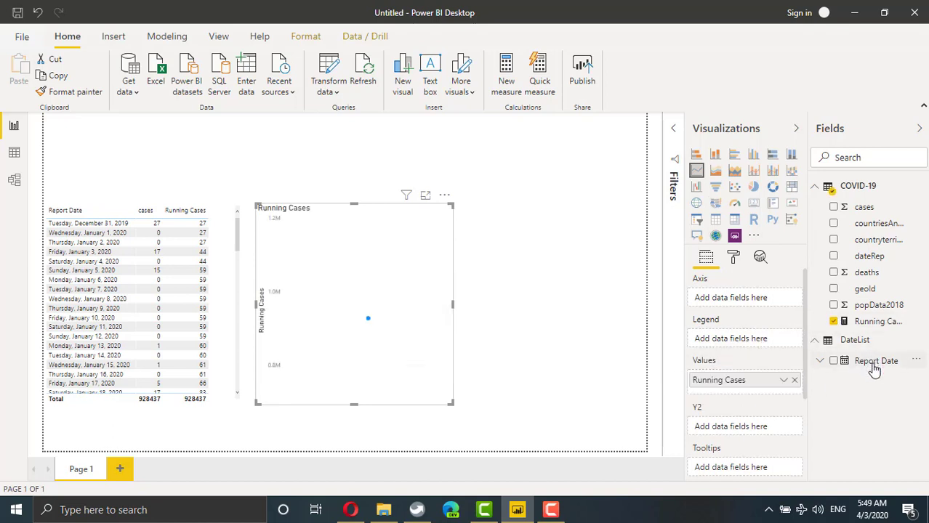
pyautogui.moveTo(846, 361); pyautogui.dragTo(718, 298)
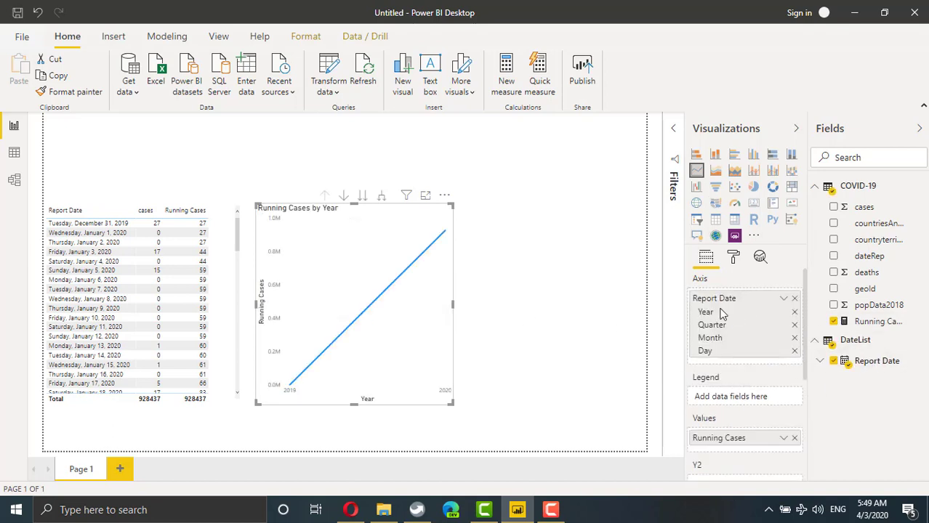
pyautogui.click(784, 299)
pyautogui.click(808, 384)
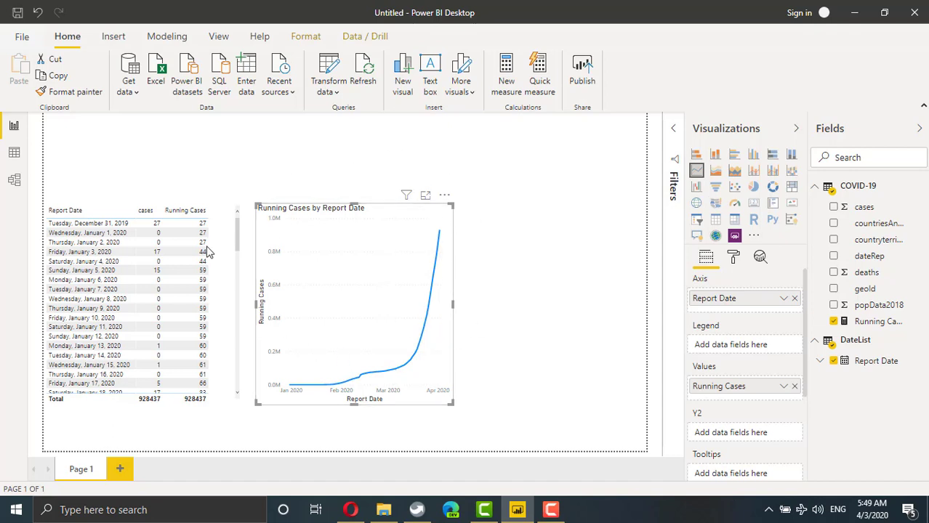
# - Add an analytics forecast to the line chart with a forecast length of 30 days
pyautogui.click(759, 258)
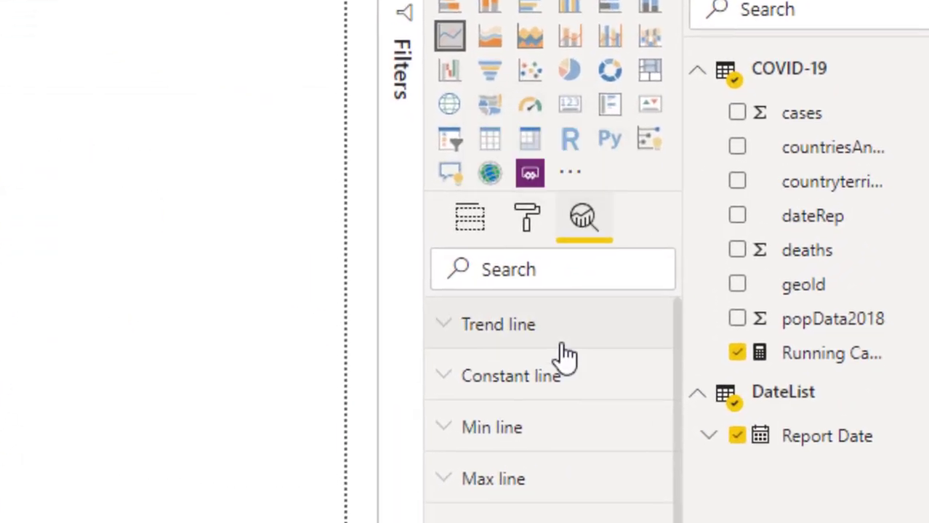
pyautogui.scroll(-1, 565, 363)
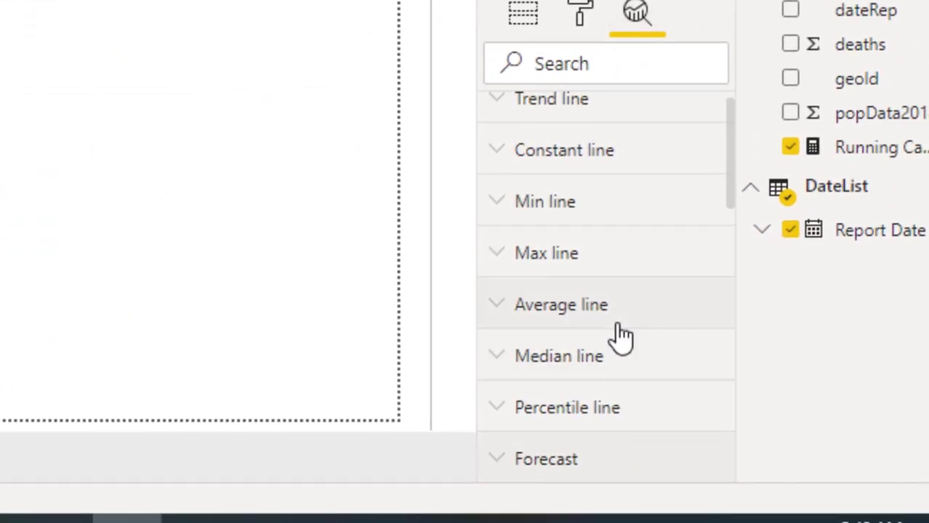
pyautogui.scroll(-8, 621, 336)
pyautogui.scroll(5, 618, 336)
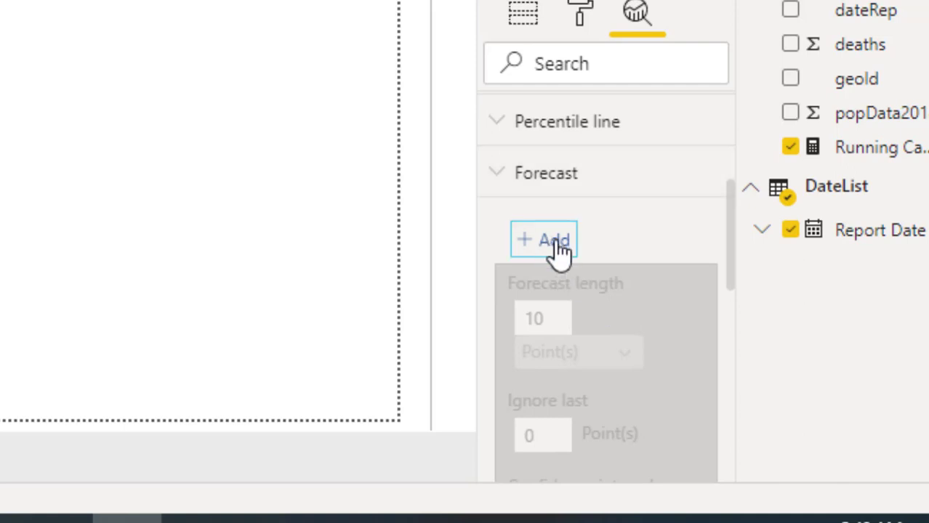
pyautogui.click(560, 244)
pyautogui.scroll(-3, 535, 312)
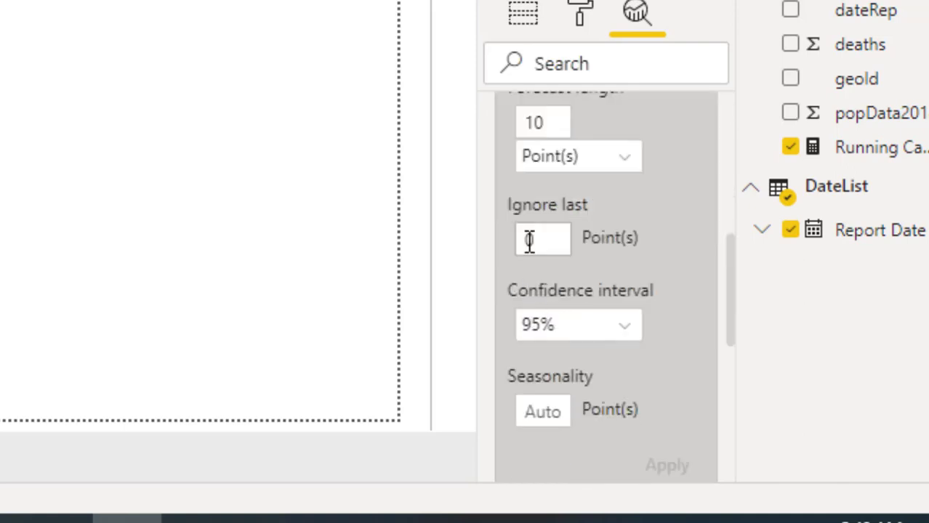
pyautogui.doubleClick(545, 132)
pyautogui.write('30')
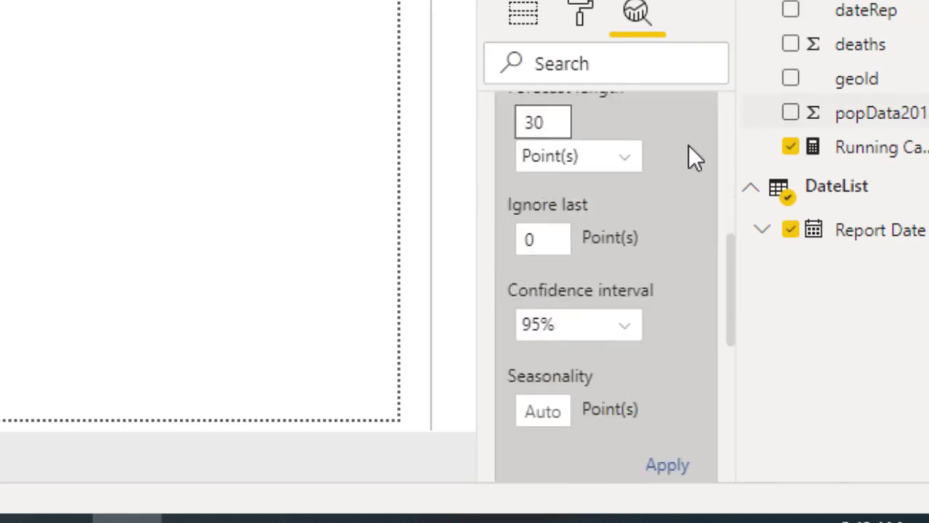
pyautogui.click(601, 162)
pyautogui.click(574, 285)
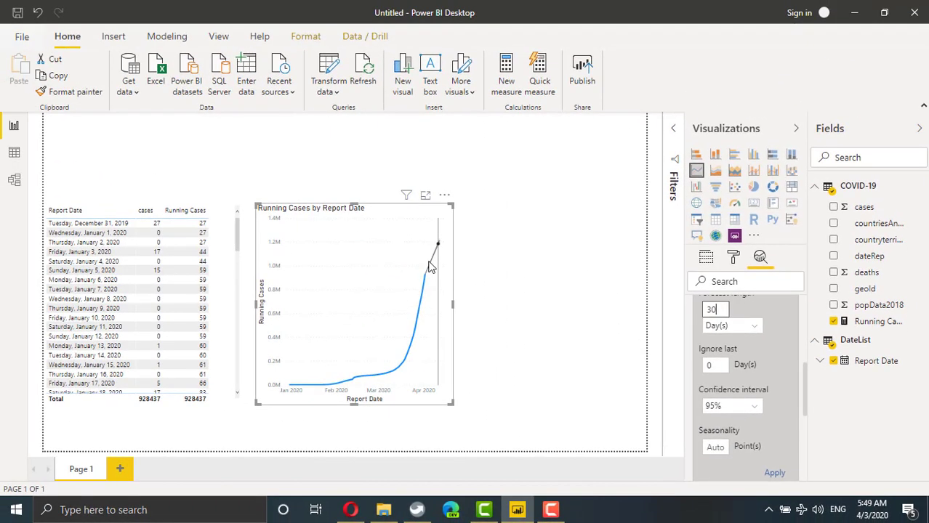
# - Colour the forecast portion of the line a custom pink
pyautogui.scroll(-4, 749, 436)
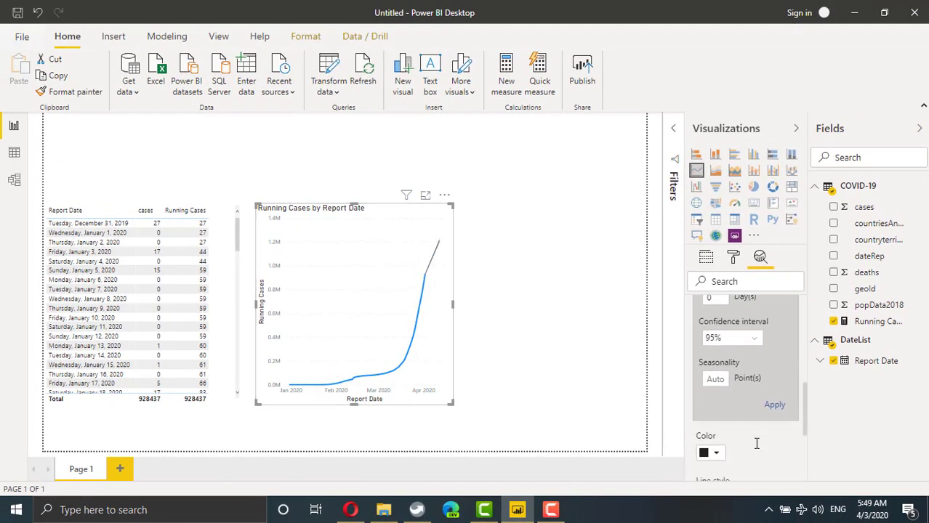
pyautogui.click(716, 389)
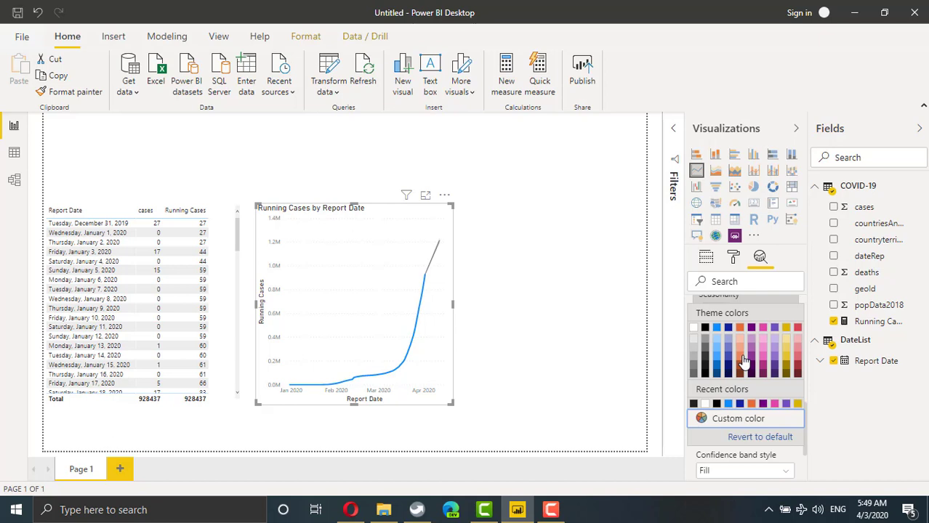
pyautogui.click(752, 421)
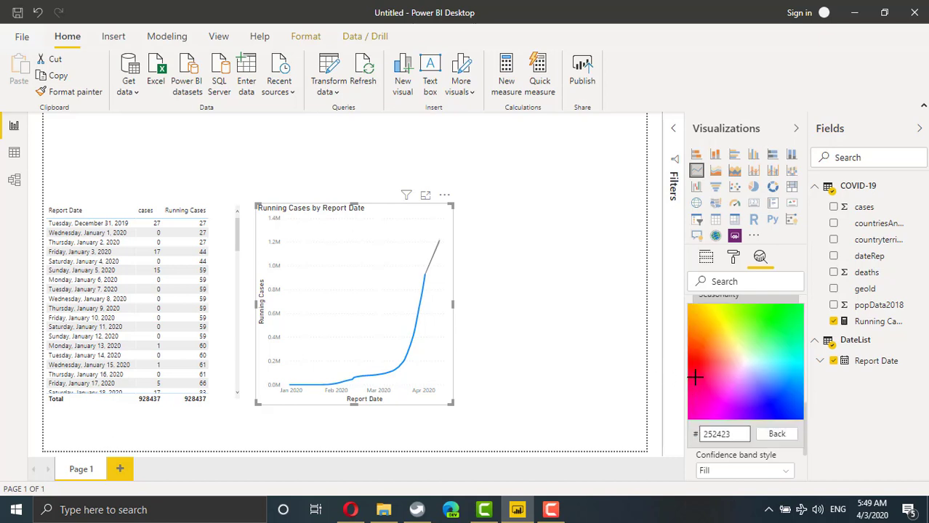
pyautogui.click(695, 376)
pyautogui.click(643, 401)
pyautogui.scroll(3, 730, 370)
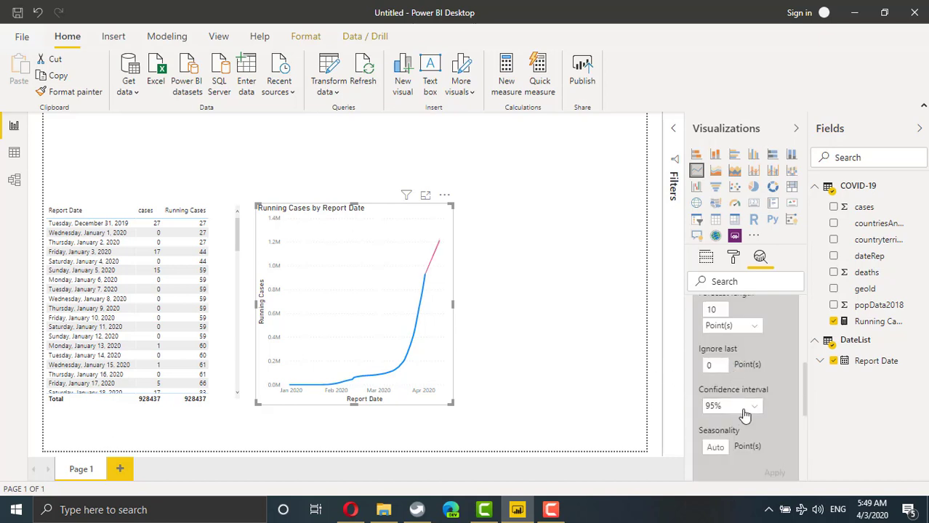
pyautogui.scroll(-3, 745, 414)
pyautogui.click(550, 433)
pyautogui.moveTo(444, 245)
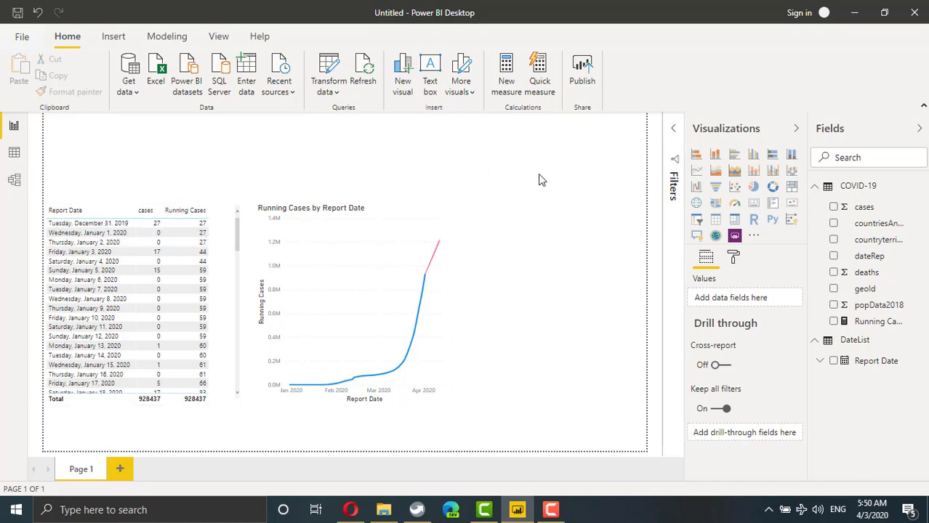
# - Add a compact countriesAndTerritories slicer at the top right, then test it by ticking and clearing Algeria
pyautogui.click(700, 228)
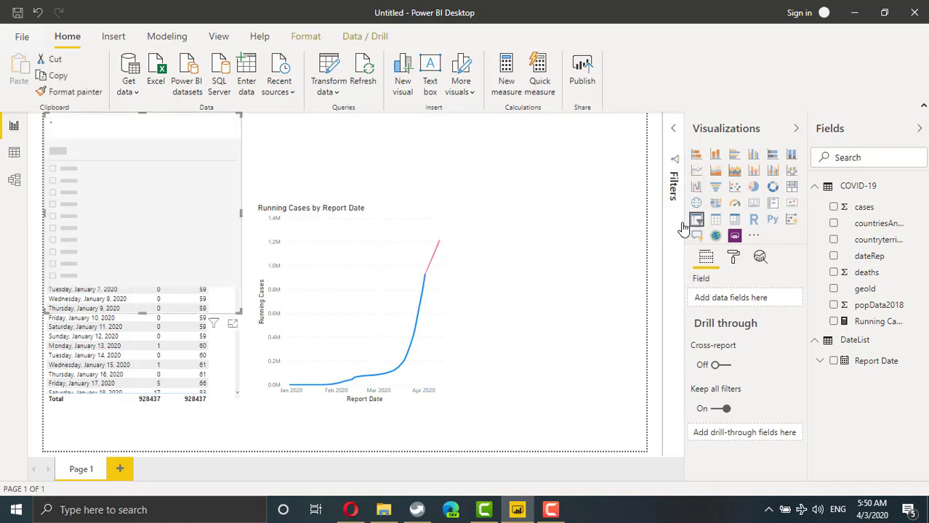
pyautogui.moveTo(178, 131); pyautogui.dragTo(647, 120)
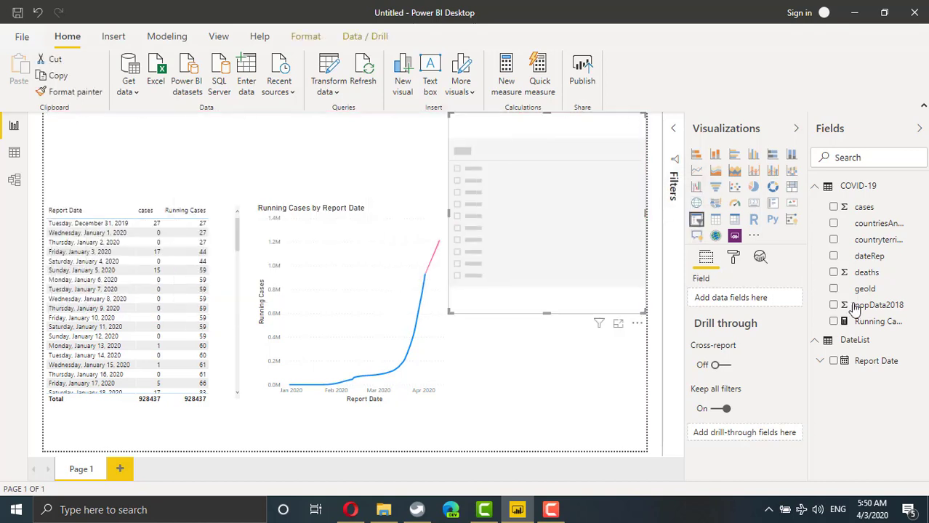
pyautogui.click(833, 223)
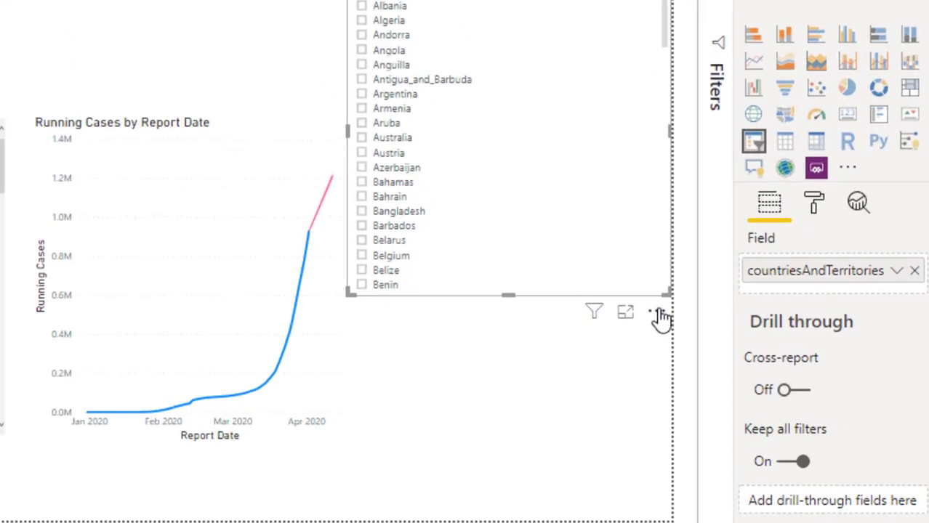
pyautogui.click(658, 313)
pyautogui.click(642, 418)
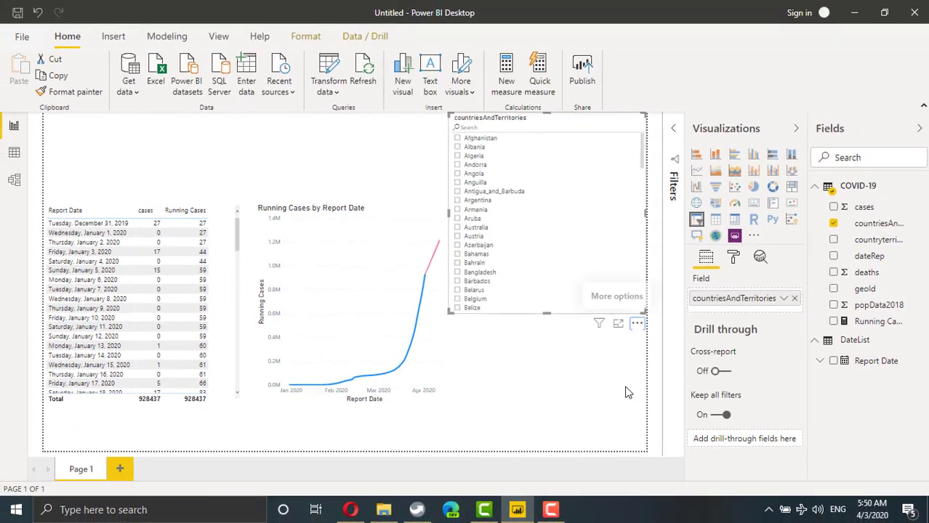
pyautogui.moveTo(647, 317); pyautogui.dragTo(602, 202)
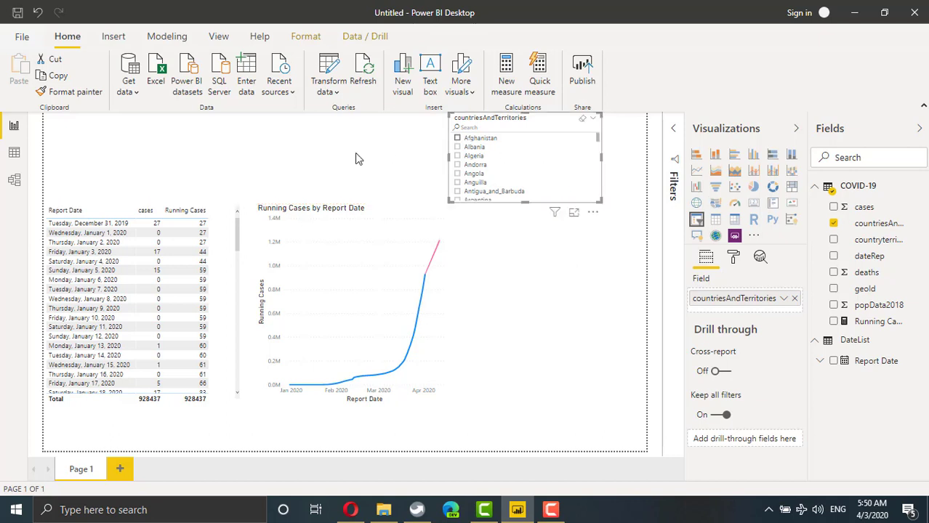
pyautogui.click(457, 156)
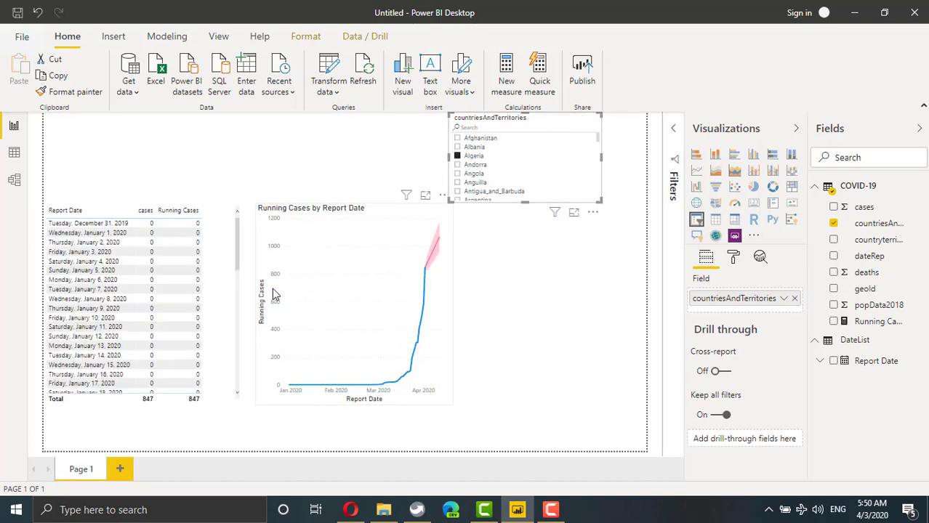
pyautogui.click(457, 155)
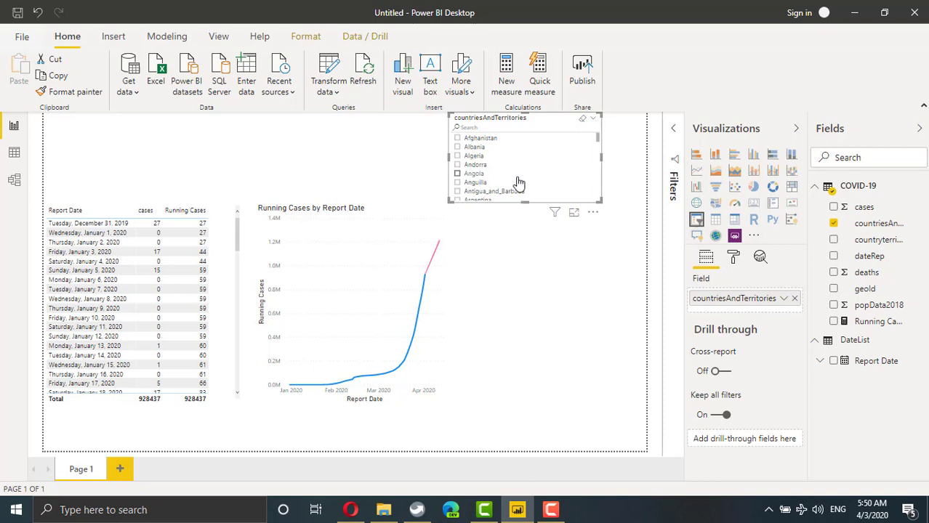
# - Start a new measure 'Selected country' = IF(HASONEVALUE('COVID-19'[countriesAndTerritories]), ...)
pyautogui.click(153, 39)
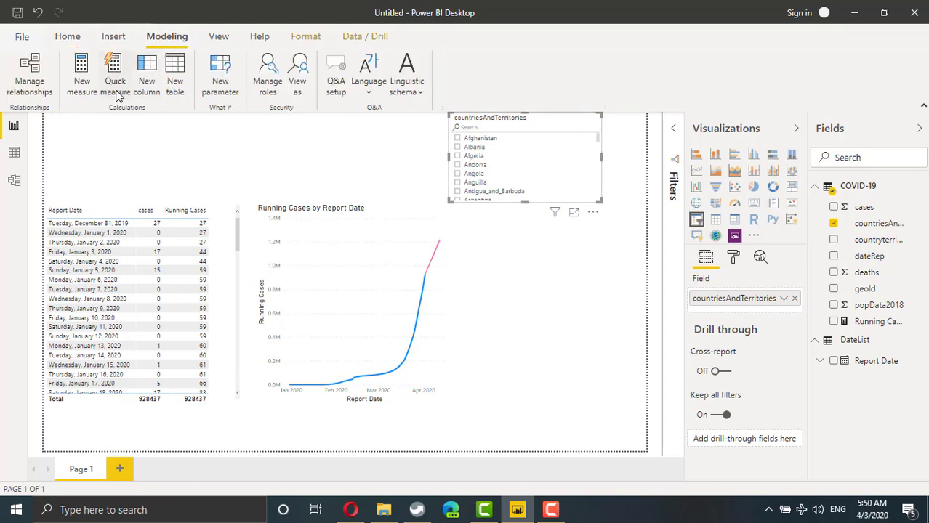
pyautogui.click(82, 72)
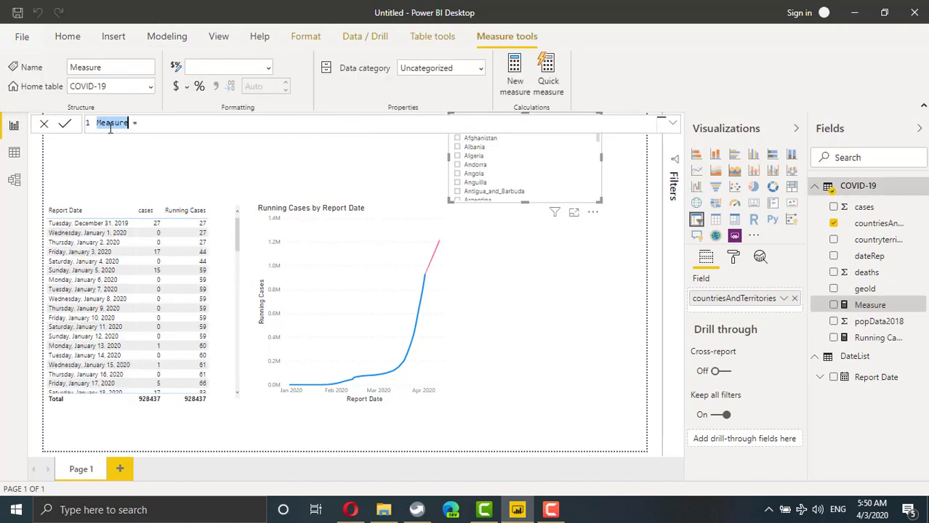
pyautogui.write('Selected')
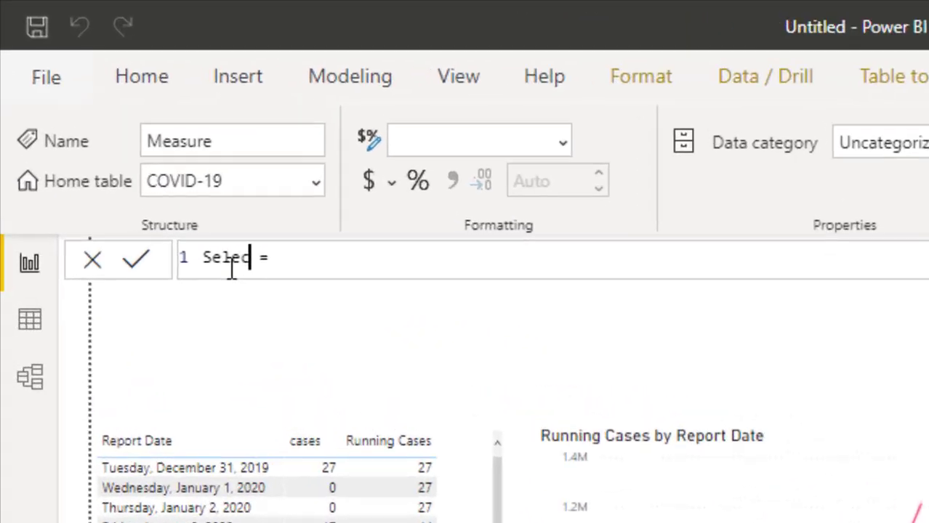
pyautogui.write(' c')
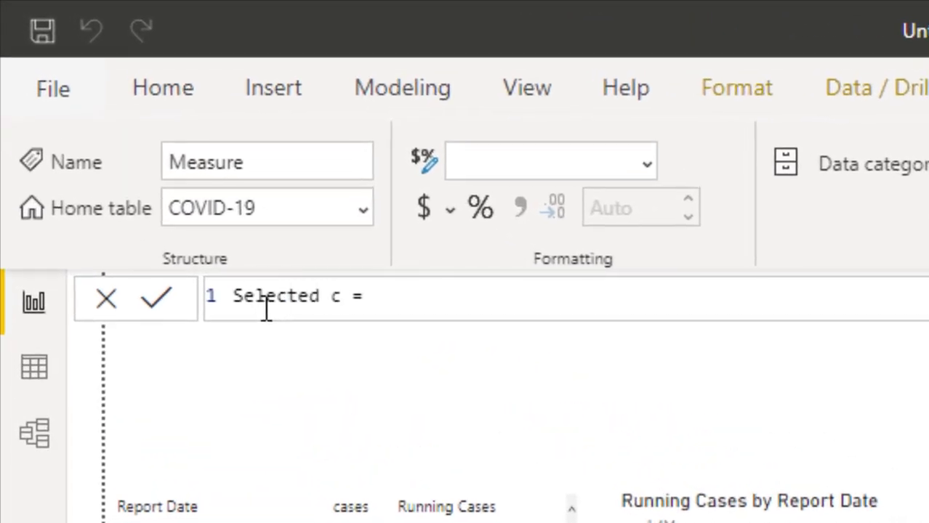
pyautogui.write('ountry')
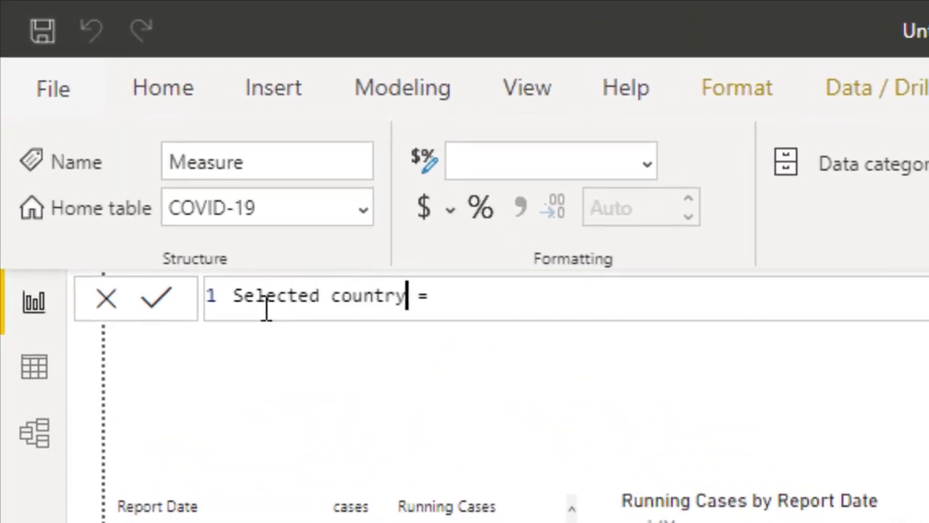
pyautogui.click(450, 309)
pyautogui.write('IF(')
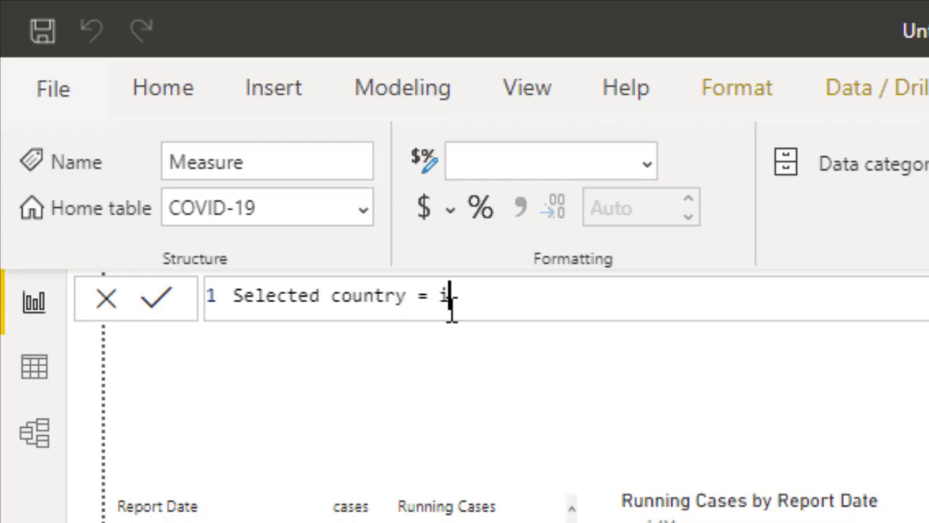
pyautogui.write('has')
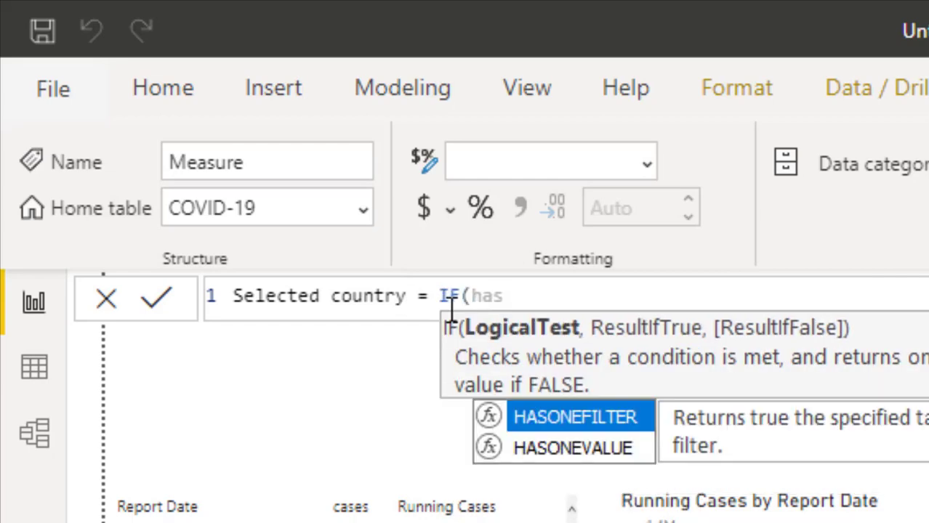
pyautogui.press('Down')
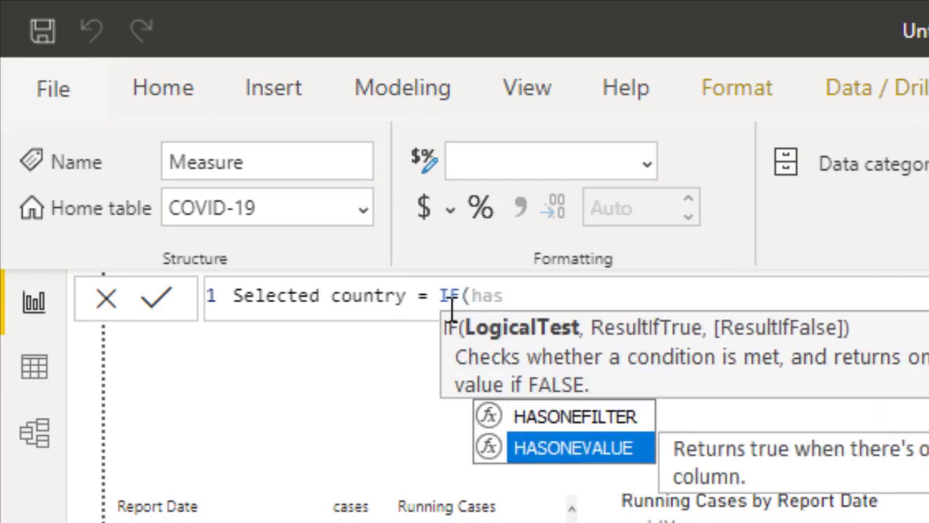
pyautogui.press('Tab')
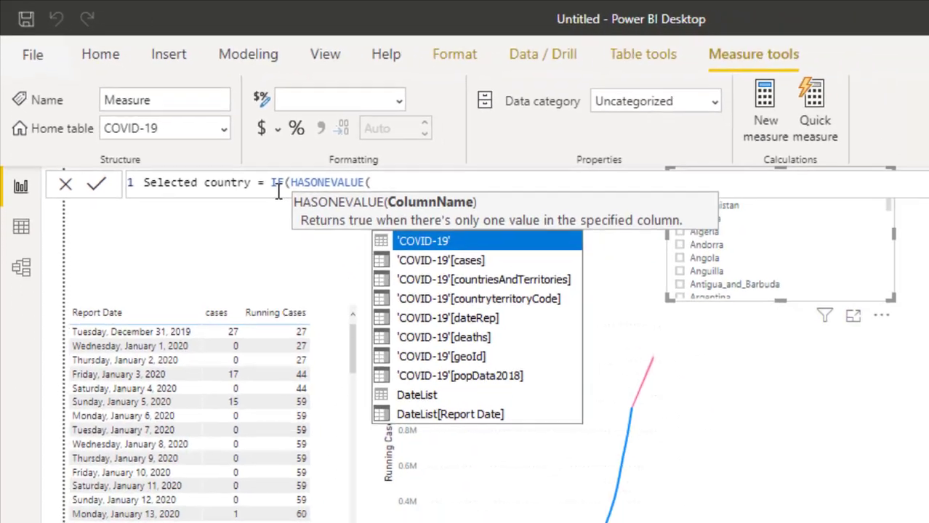
pyautogui.press('Down')
pyautogui.press('Down')
pyautogui.press('Tab')
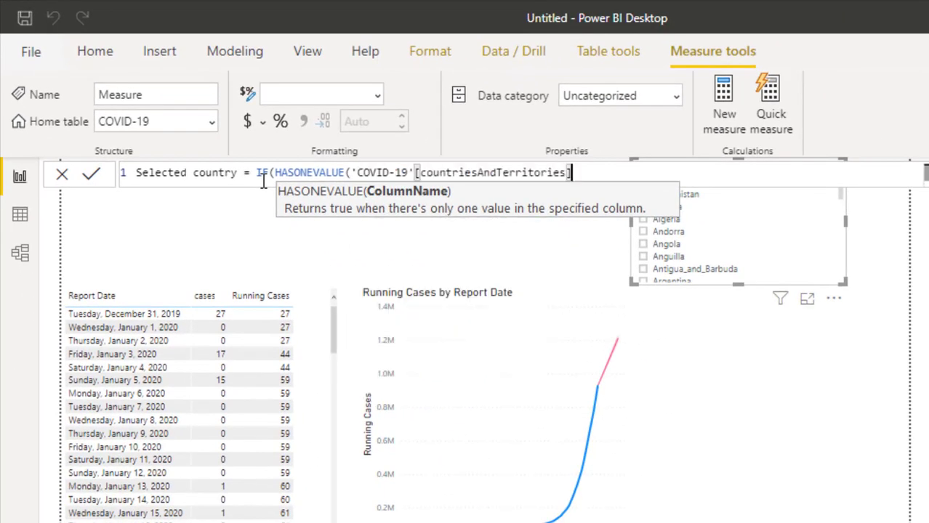
# - Finish the measure to return VALUES(countriesAndTerritories), else "All World Data", and commit it
pyautogui.write('),')
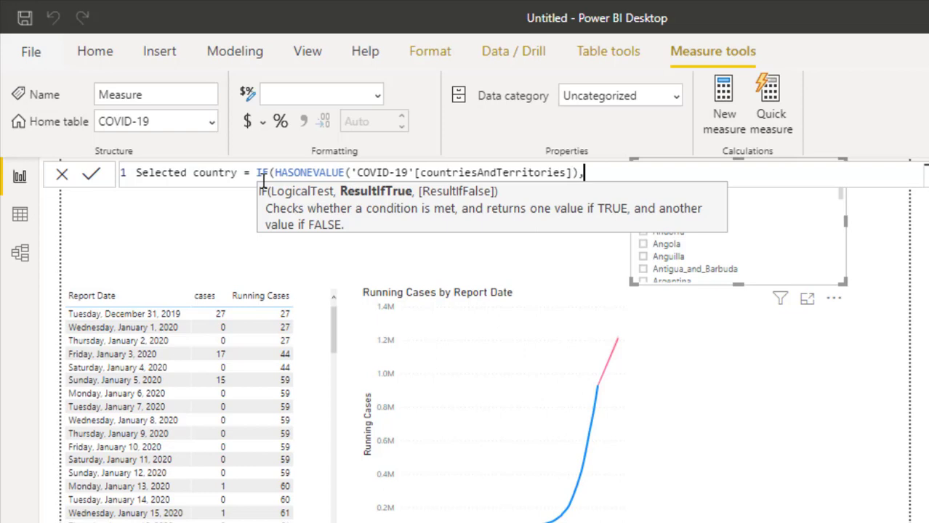
pyautogui.write('values')
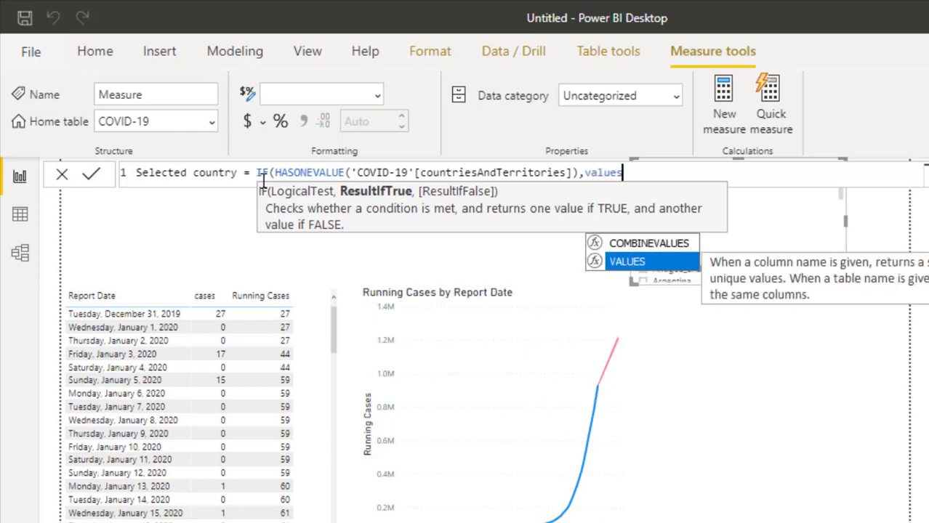
pyautogui.press('Tab')
pyautogui.press('Down')
pyautogui.press('Down')
pyautogui.press('Tab')
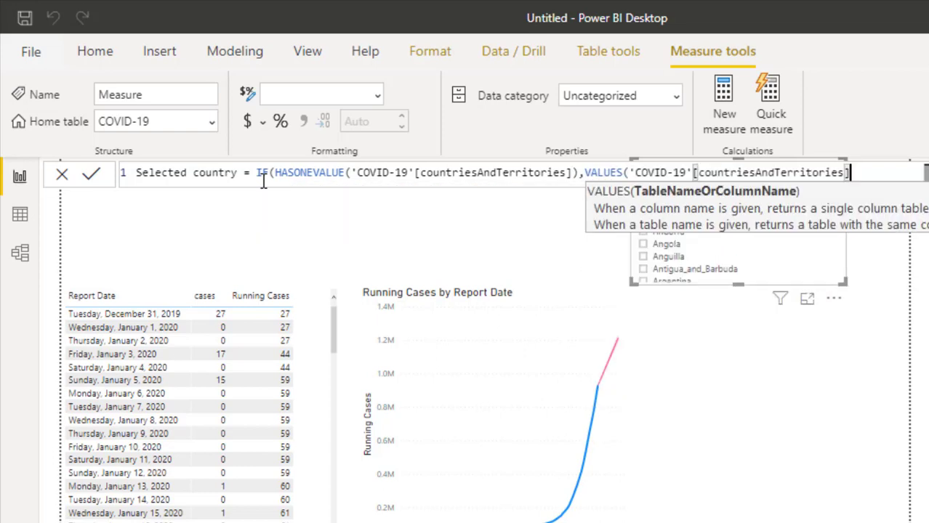
pyautogui.write(')')
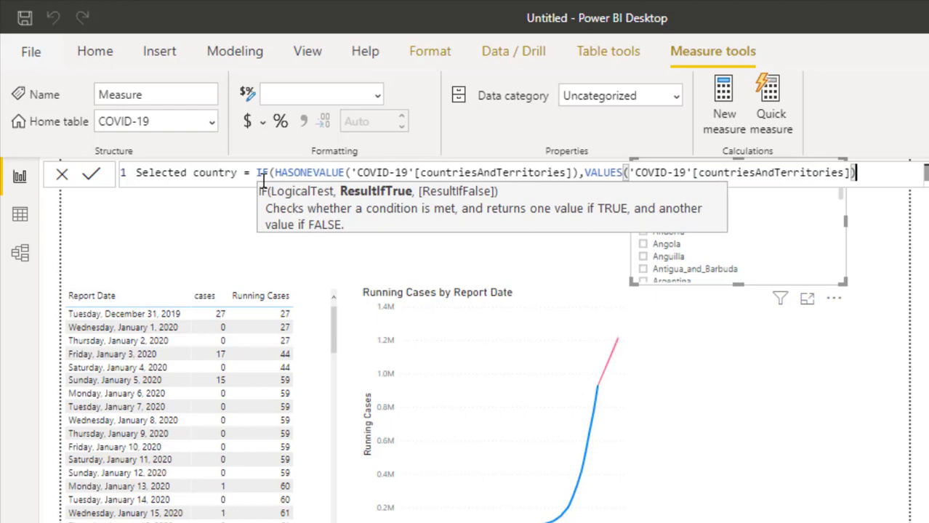
pyautogui.write(',')
pyautogui.write('"AL')
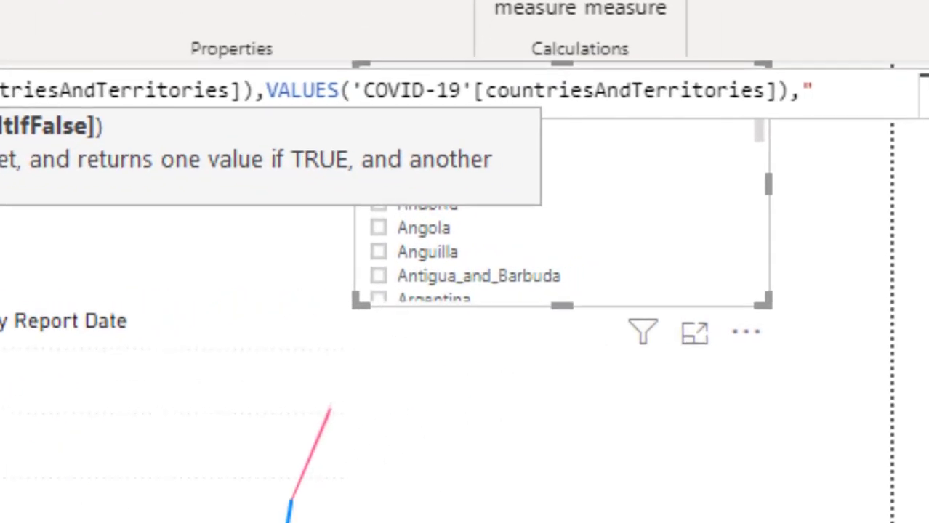
pyautogui.write('L ')
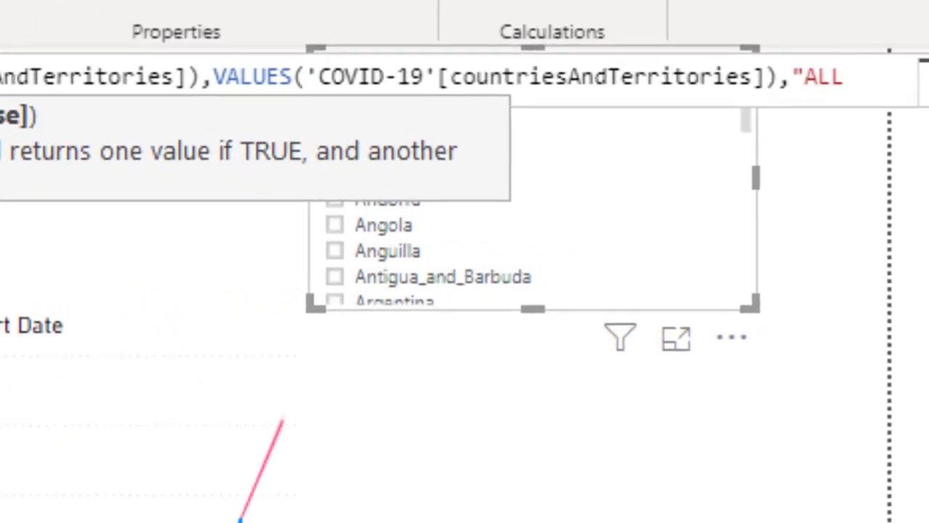
pyautogui.write('World')
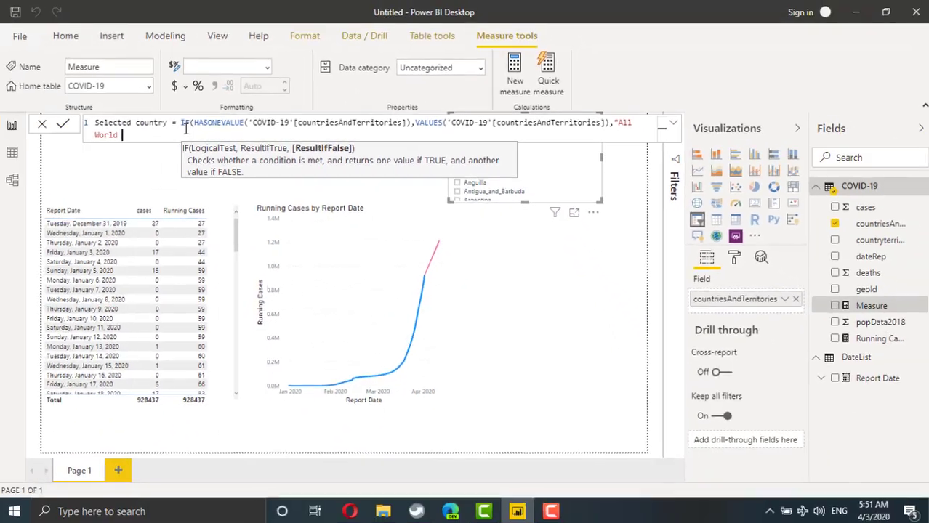
pyautogui.write(' C')
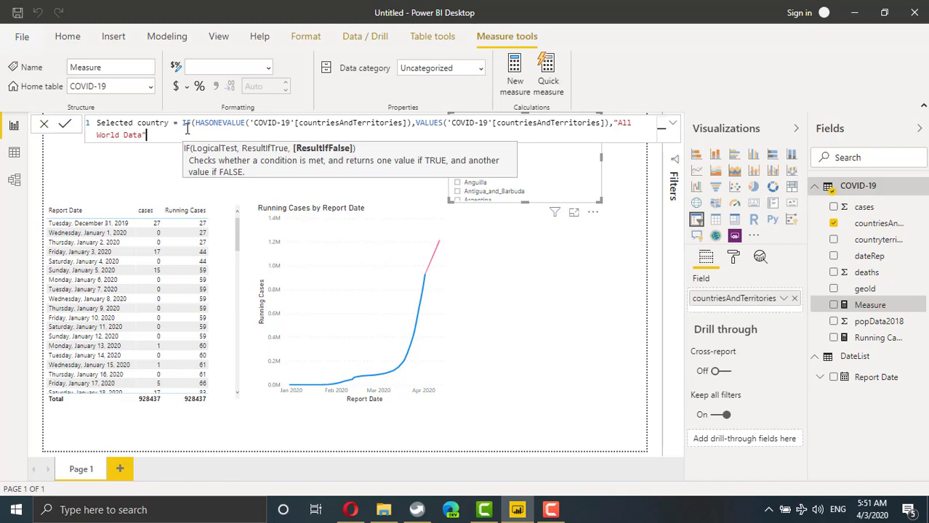
pyautogui.write(')')
pyautogui.click(614, 278)
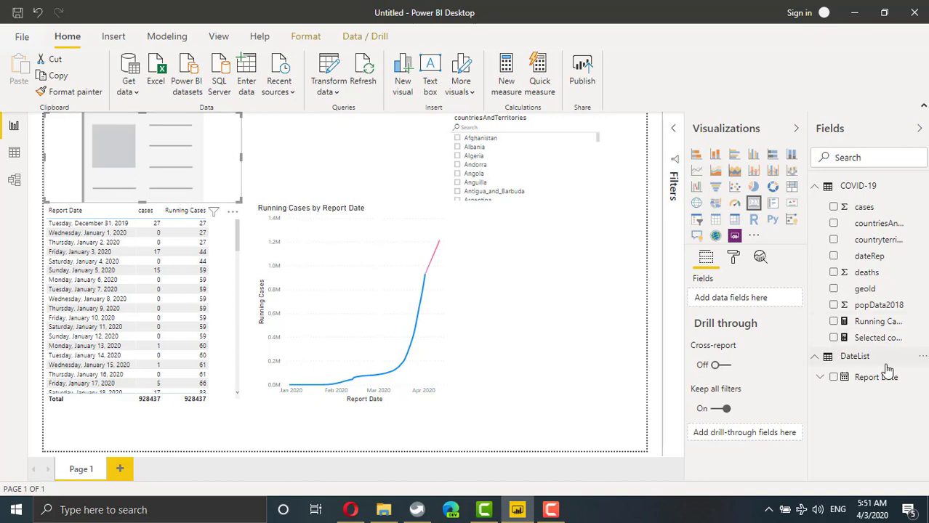
# - Show the Selected country measure in the card and filter the country slicer to Italy
pyautogui.click(833, 338)
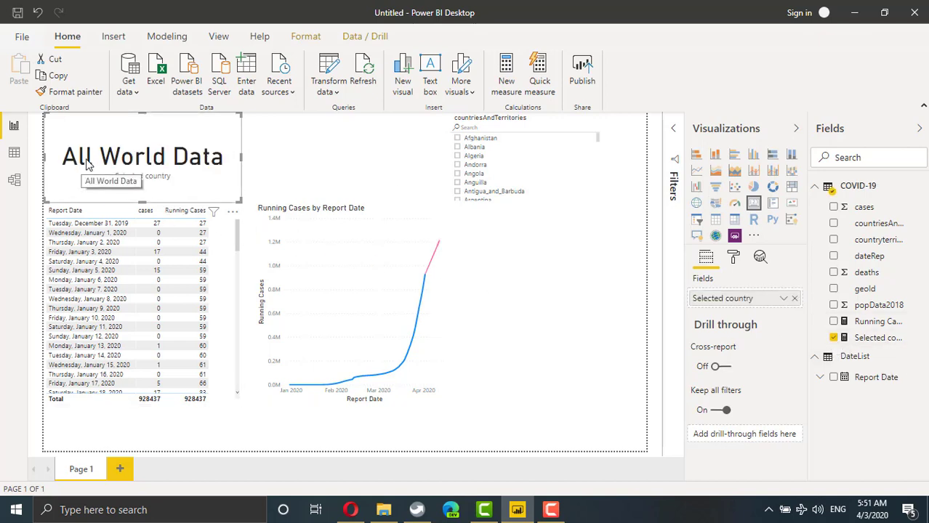
pyautogui.click(492, 129)
pyautogui.write('ita')
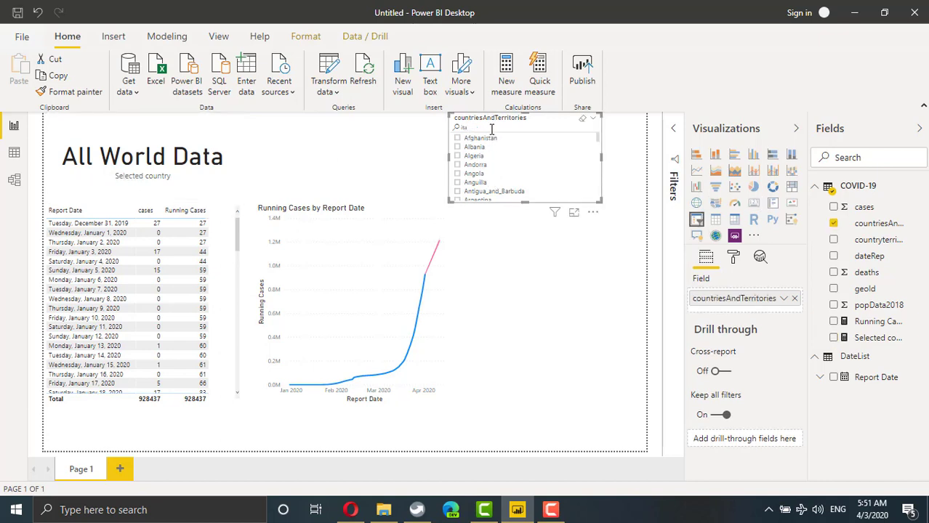
pyautogui.write('ly')
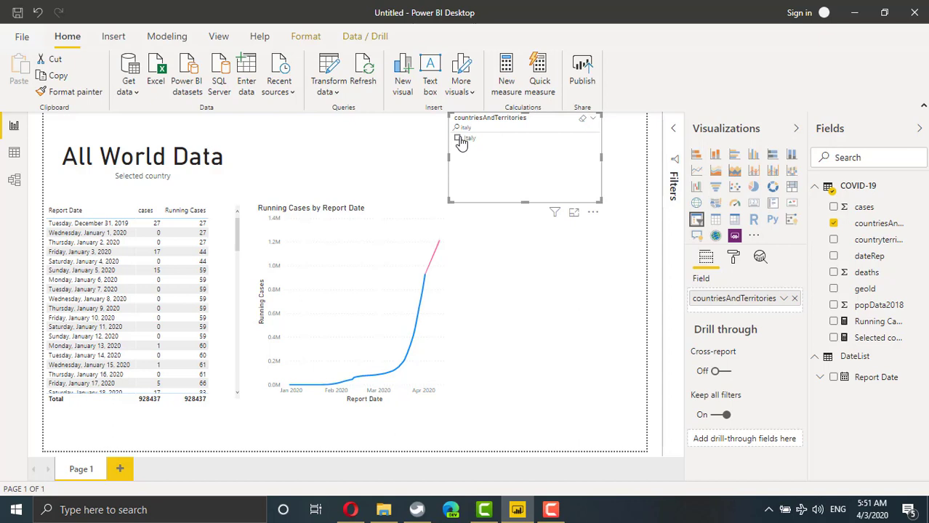
pyautogui.click(460, 142)
# - Make the country card shorter
pyautogui.click(203, 168)
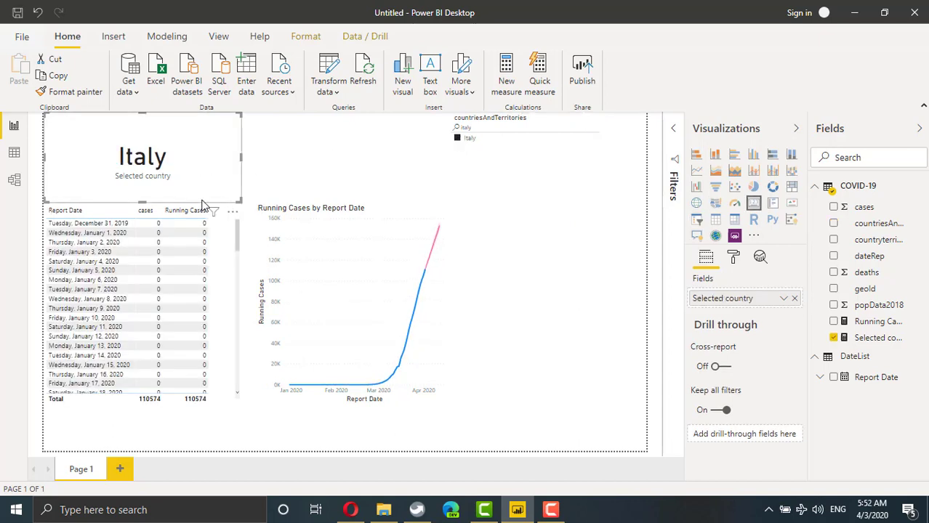
pyautogui.moveTo(143, 202); pyautogui.dragTo(141, 166)
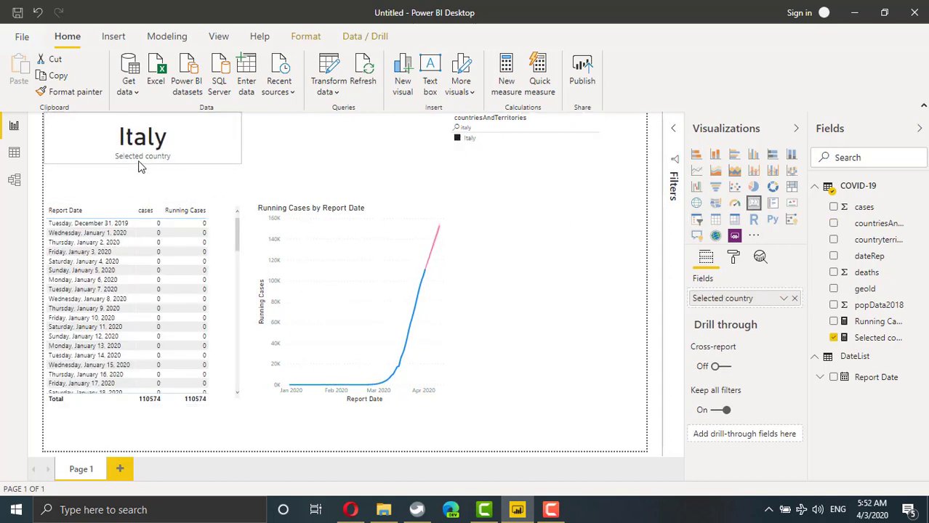
pyautogui.click(114, 180)
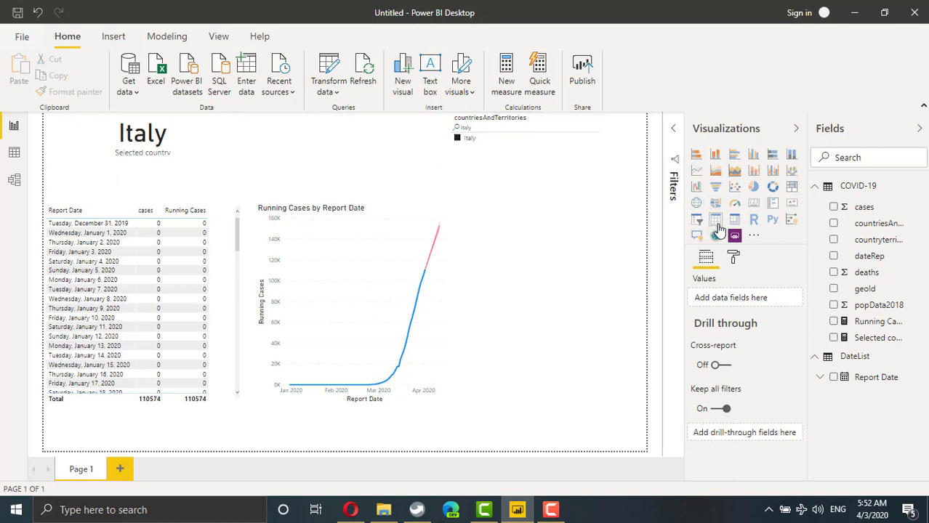
# - Add a card showing total cases (111K)
pyautogui.click(753, 204)
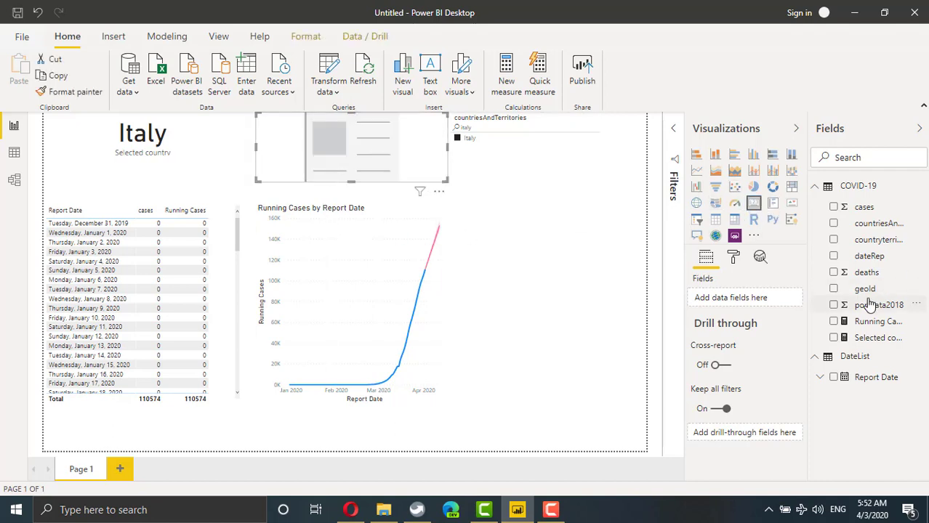
pyautogui.click(833, 207)
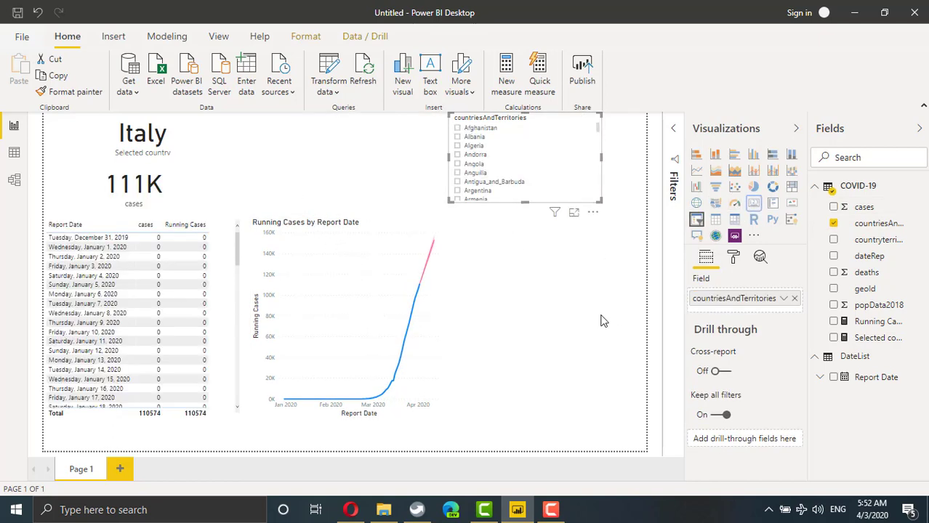
pyautogui.click(601, 321)
# - Add a total deaths card (13K) with its data label coloured red
pyautogui.click(753, 203)
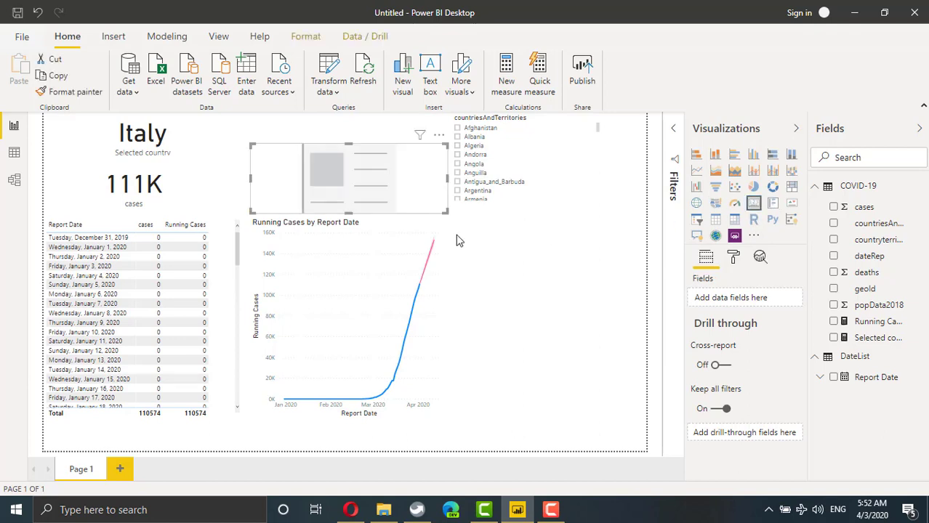
pyautogui.click(833, 273)
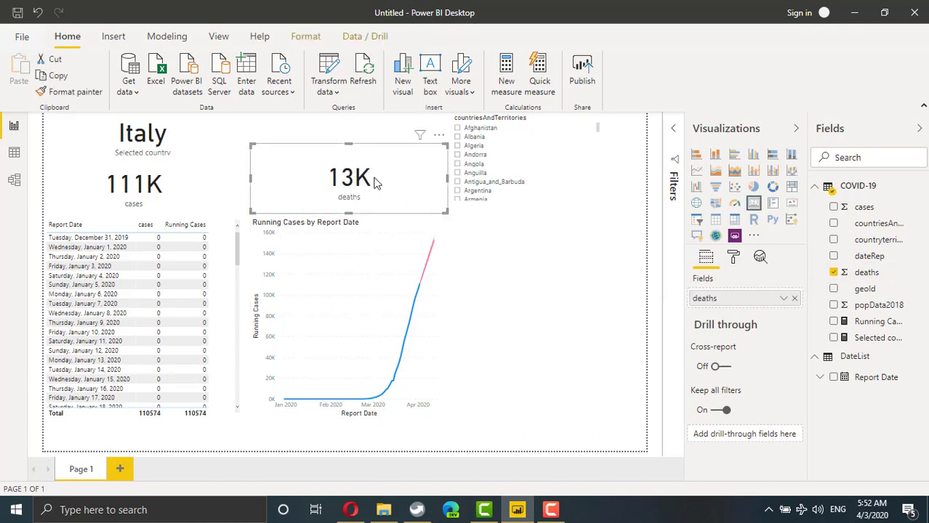
pyautogui.click(735, 258)
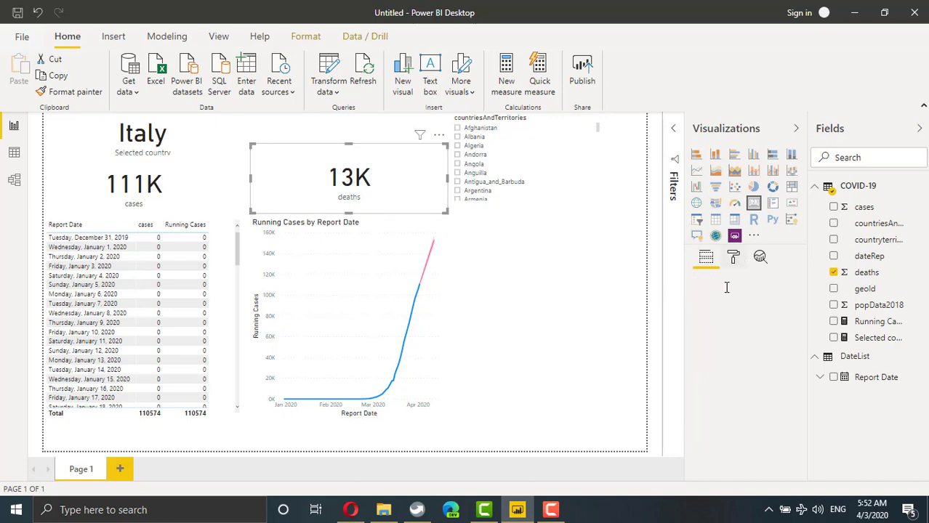
pyautogui.click(697, 308)
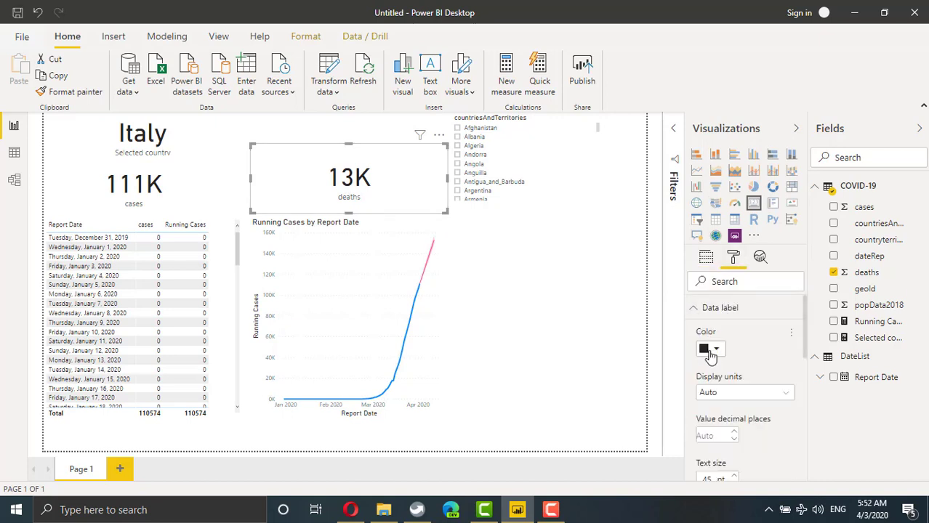
pyautogui.click(710, 349)
pyautogui.click(704, 459)
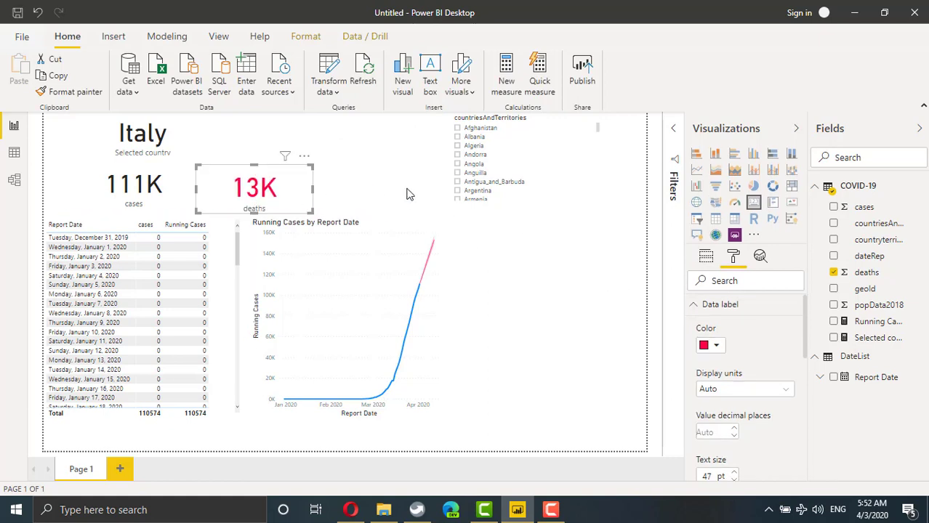
pyautogui.click(412, 200)
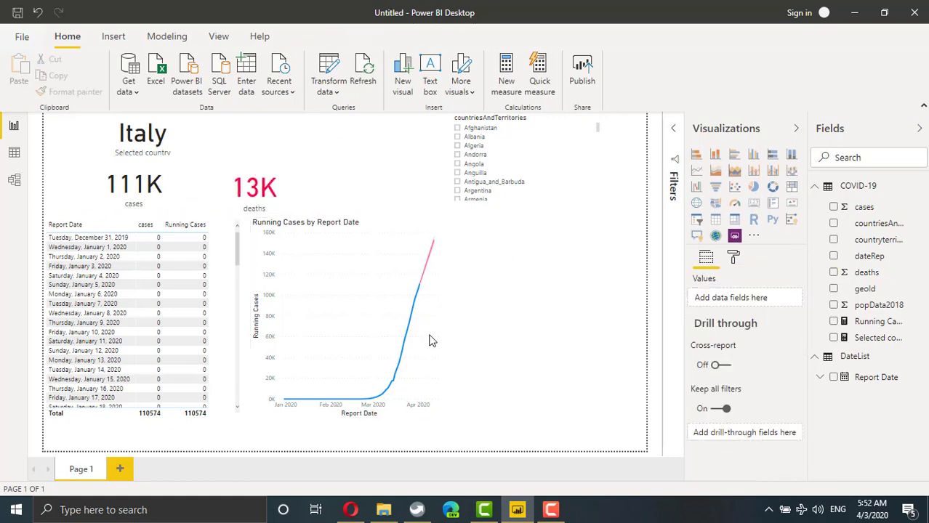
# - Start a new measure 'Death Rate = SUM(deaths)' in the formula bar
pyautogui.click(167, 36)
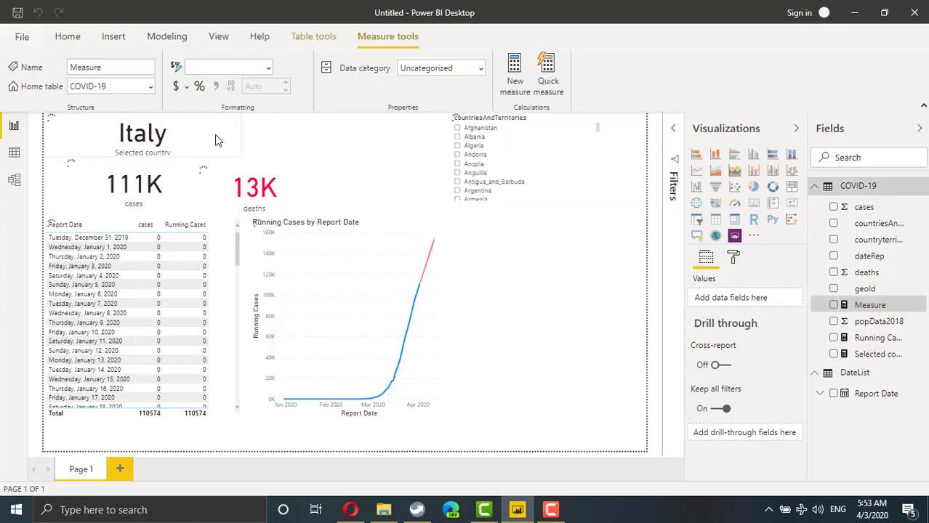
pyautogui.tripleClick(120, 122)
pyautogui.write('Deat')
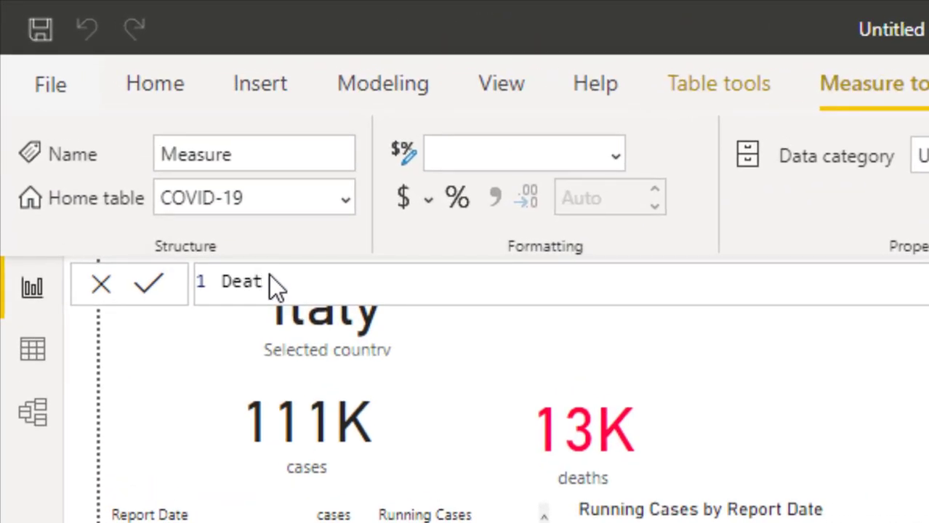
pyautogui.write('h Rate = ')
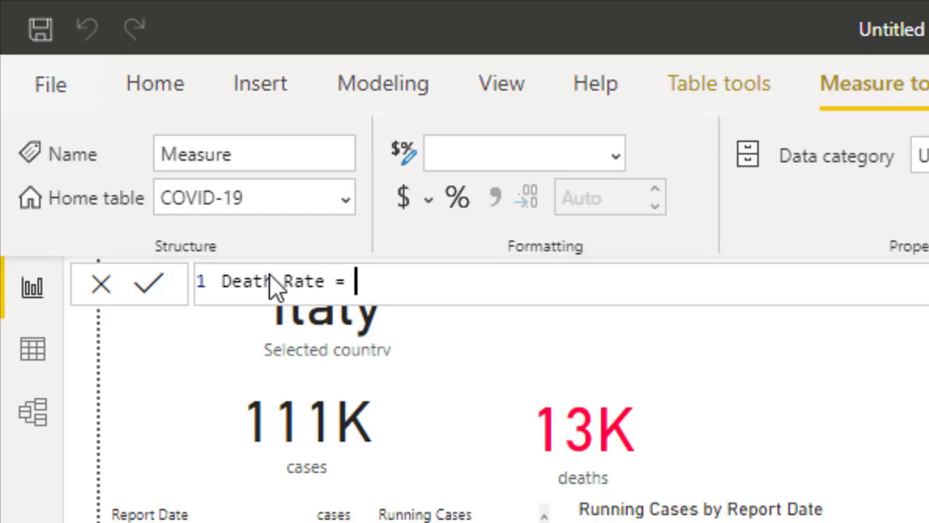
pyautogui.write('sum(ca')
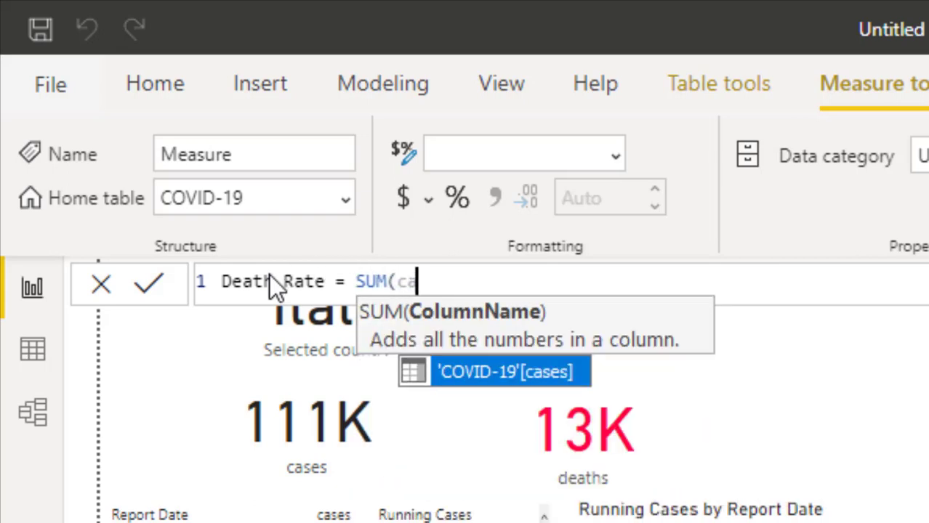
pyautogui.press('Tab')
pyautogui.press('BackSpace')
pyautogui.press('BackSpace')
pyautogui.press('BackSpace')
pyautogui.press('BackSpace')
pyautogui.press('BackSpace')
pyautogui.press('BackSpace')
pyautogui.press('BackSpace')
pyautogui.press('BackSpace')
pyautogui.press('BackSpace')
pyautogui.press('BackSpace')
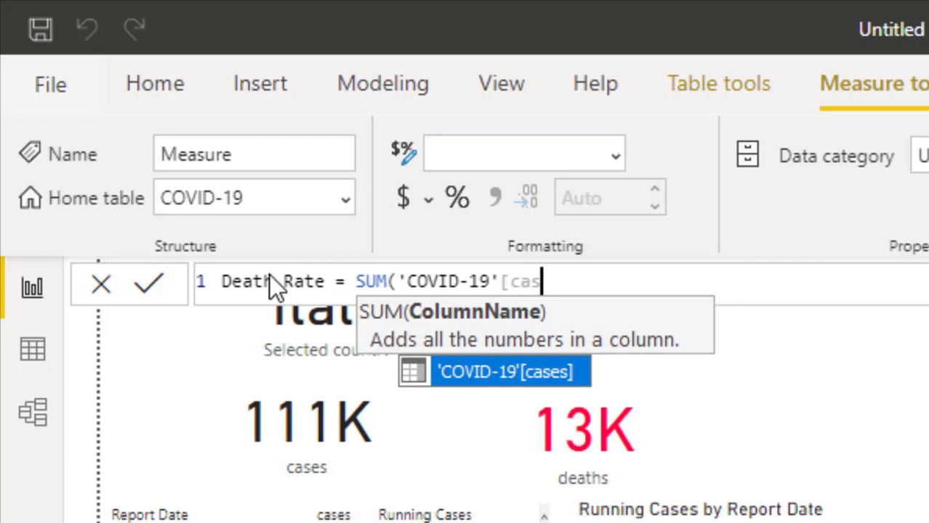
pyautogui.press('BackSpace')
pyautogui.press('BackSpace')
pyautogui.press('BackSpace')
pyautogui.press('BackSpace')
pyautogui.press('BackSpace')
pyautogui.press('BackSpace')
pyautogui.press('BackSpace')
pyautogui.press('BackSpace')
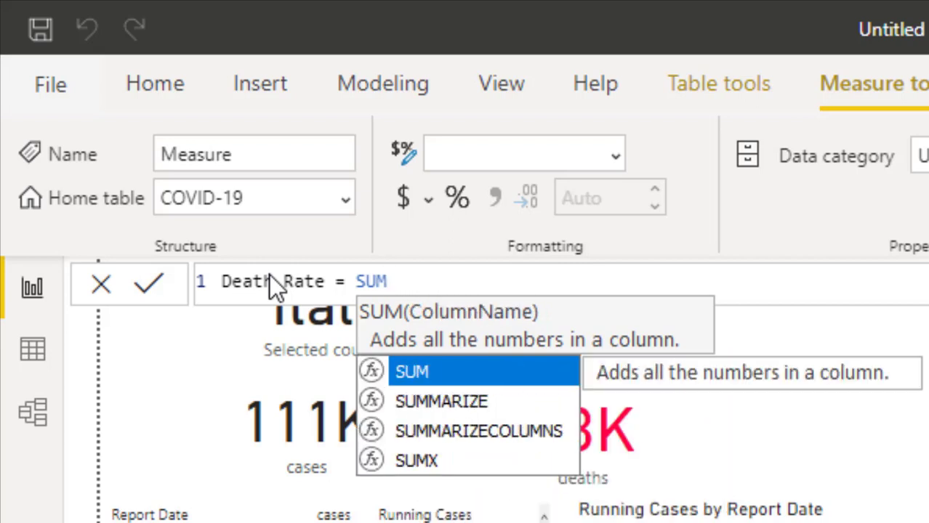
pyautogui.write('(')
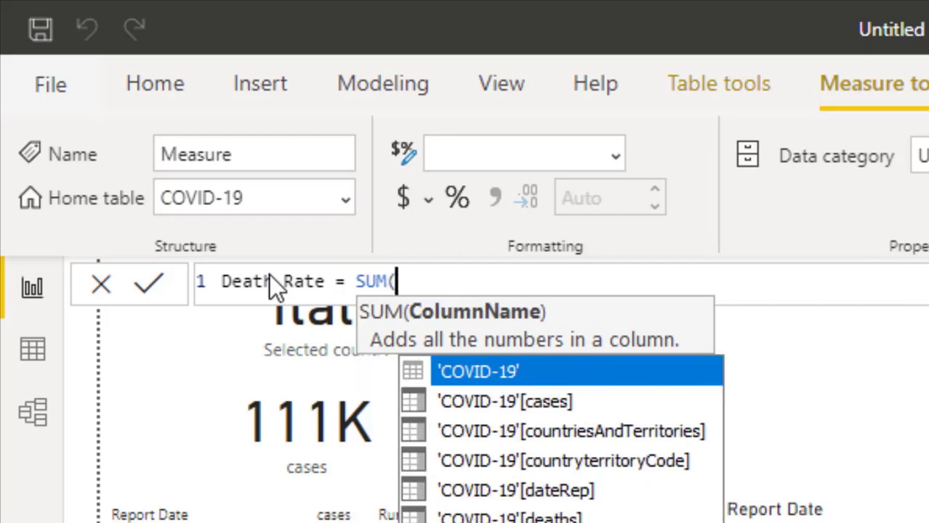
pyautogui.press('Down')
pyautogui.press('Down')
pyautogui.press('Down')
pyautogui.press('Down')
pyautogui.press('Down')
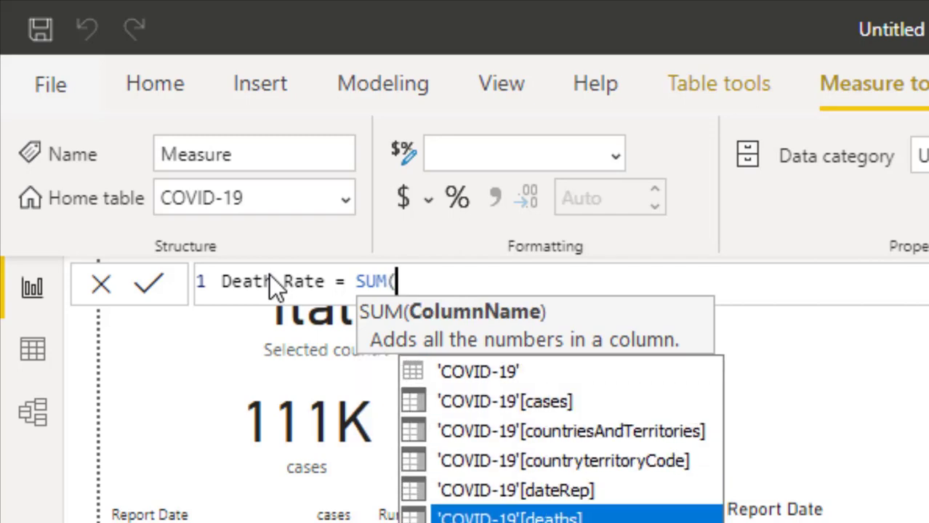
pyautogui.press('Tab')
# - Divide by SUM(cases), commit, and remove the extra closing parenthesis to fix the error
pyautogui.write(') / ')
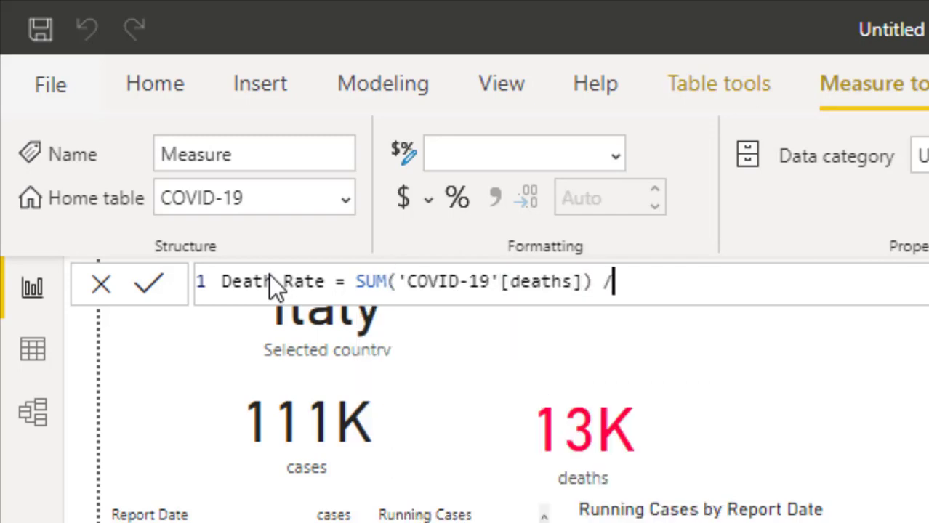
pyautogui.write('sum(')
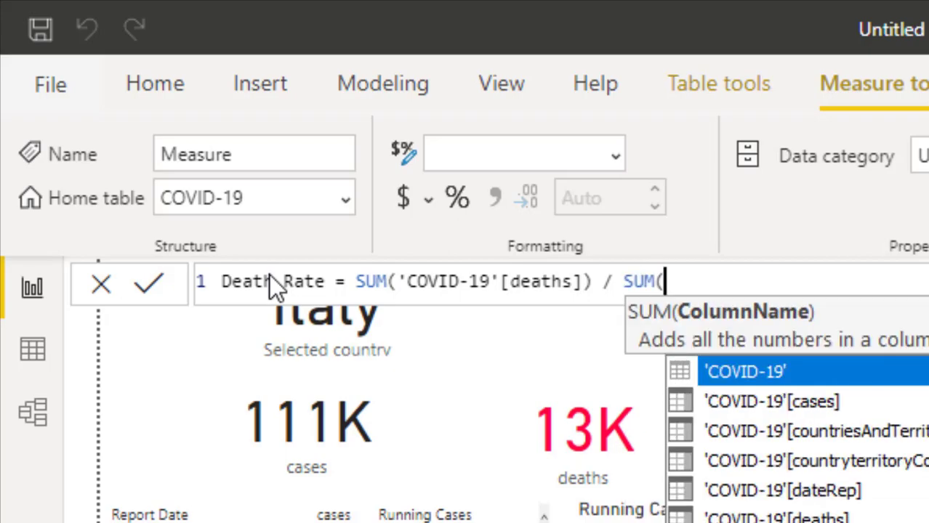
pyautogui.press('Down')
pyautogui.press('Tab')
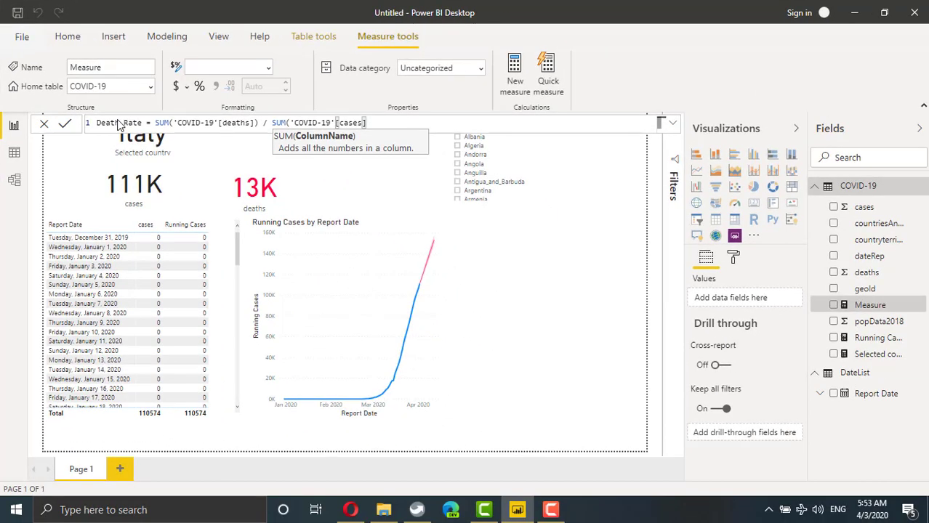
pyautogui.write(')')
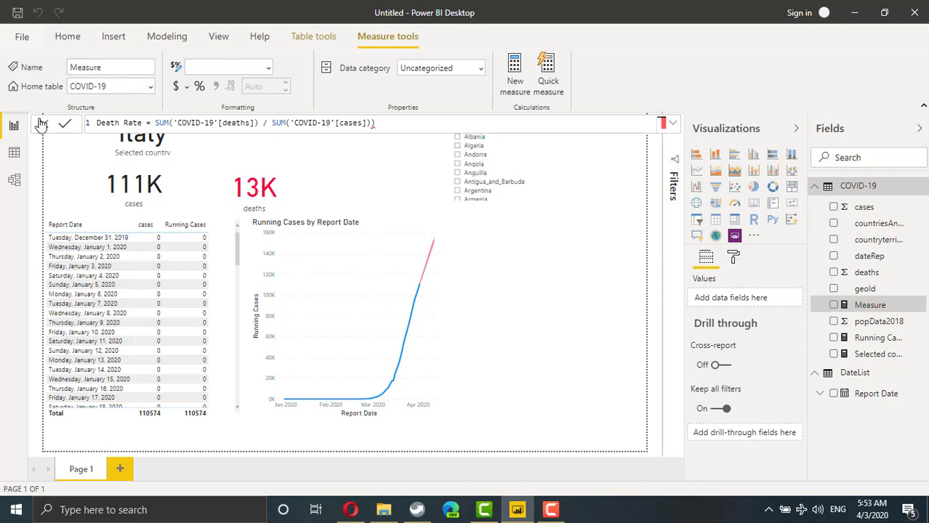
pyautogui.click(65, 125)
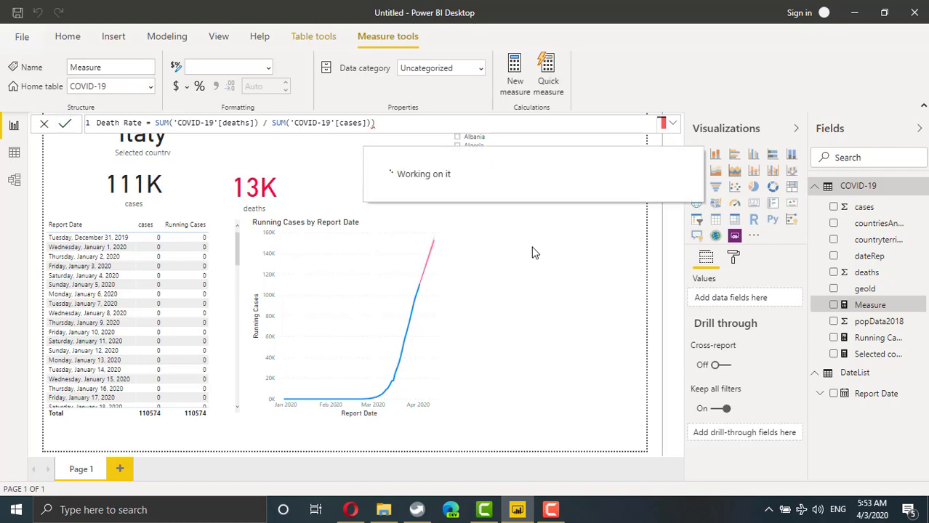
pyautogui.press('BackSpace')
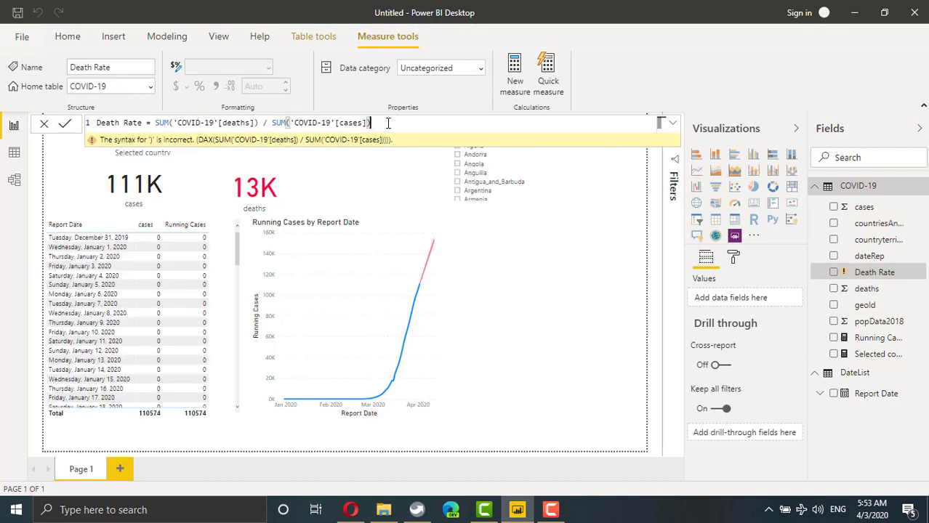
pyautogui.press('Return')
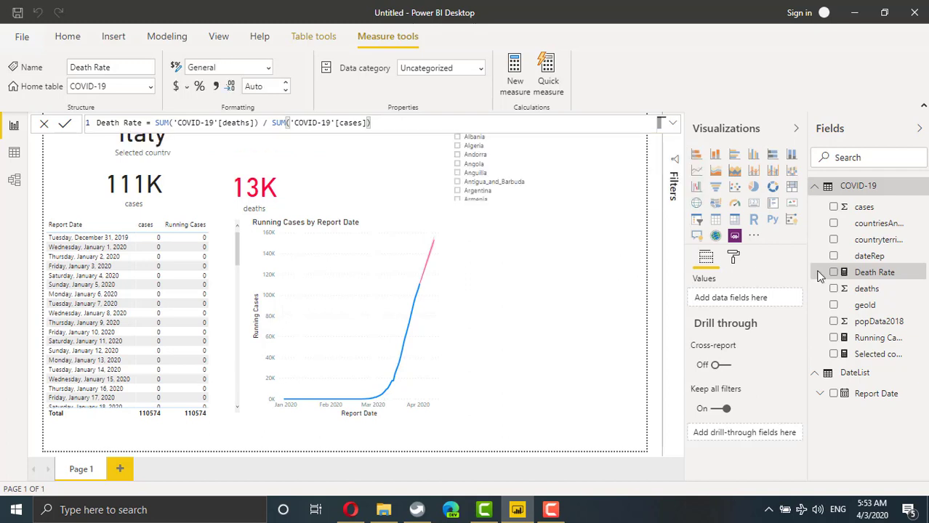
# - Add a Death Rate card formatted as a percentage, then select the country slicer
pyautogui.click(629, 221)
pyautogui.click(753, 205)
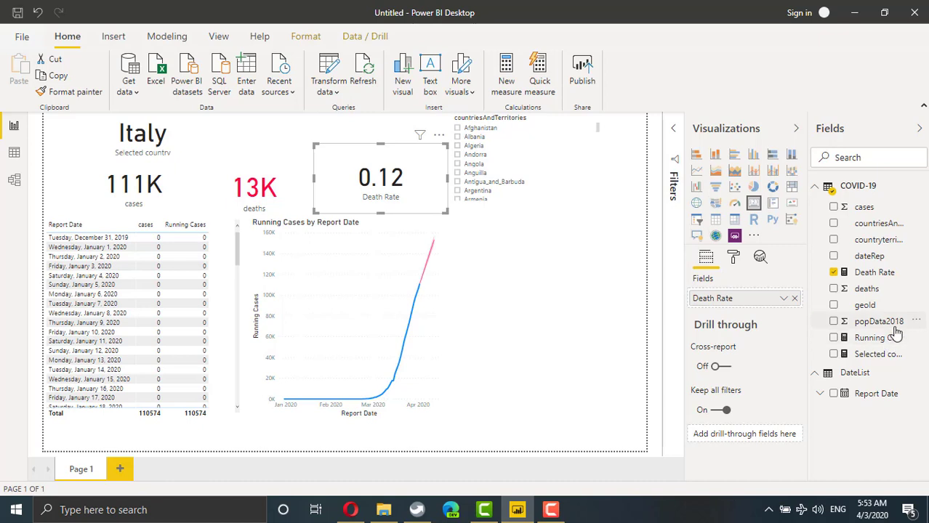
pyautogui.click(893, 276)
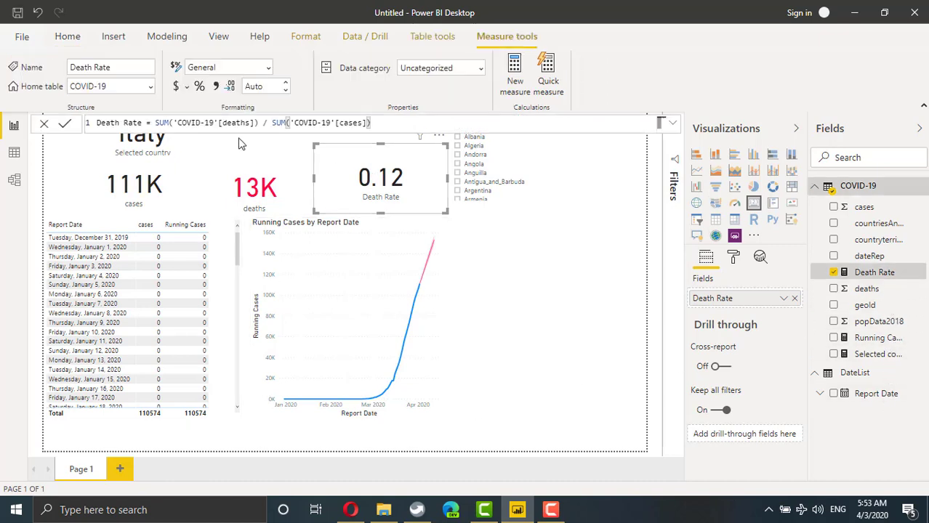
pyautogui.click(552, 301)
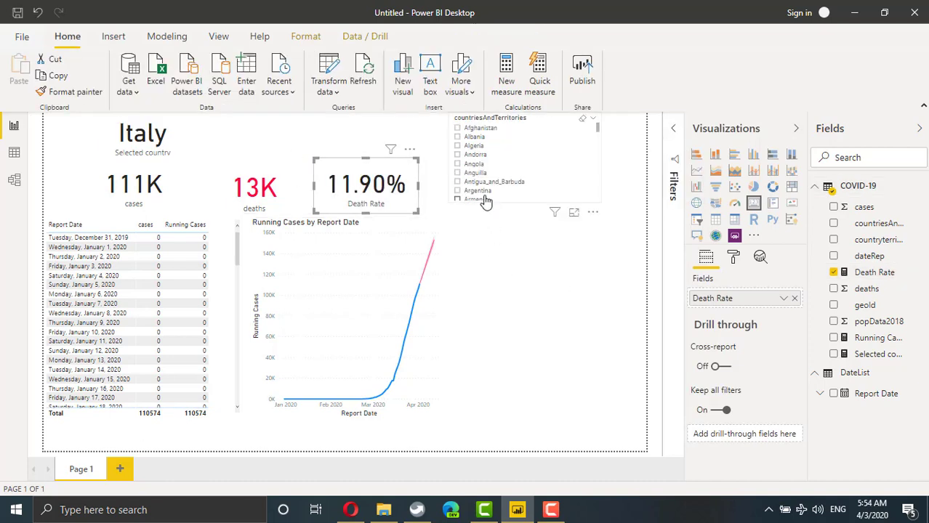
pyautogui.click(586, 120)
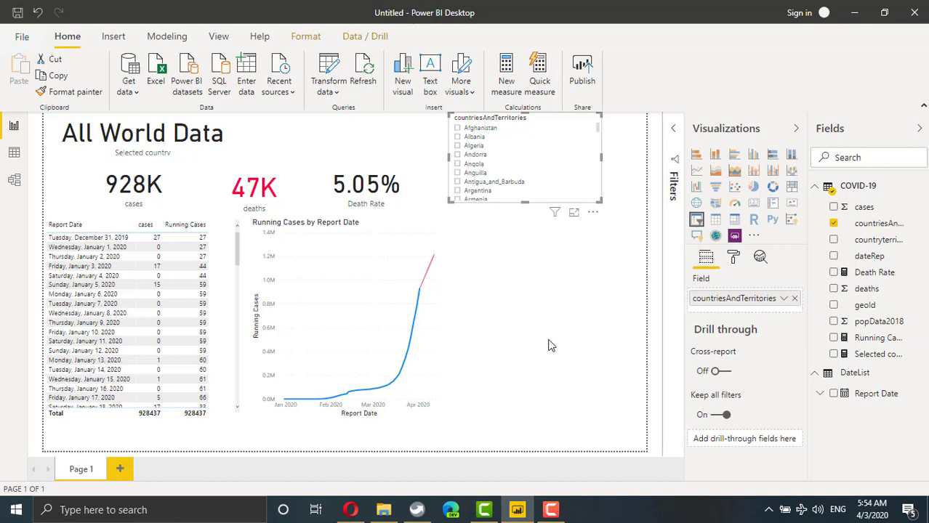
# - Add a DateList Report Date slicer spanning 12/31/2019 to 4/2/2020 below the country list
pyautogui.click(627, 285)
pyautogui.click(696, 219)
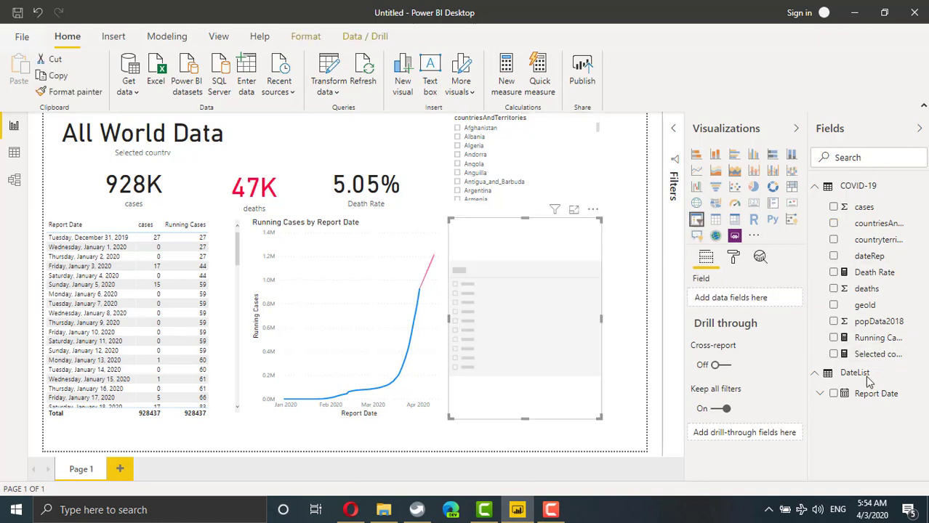
pyautogui.click(833, 394)
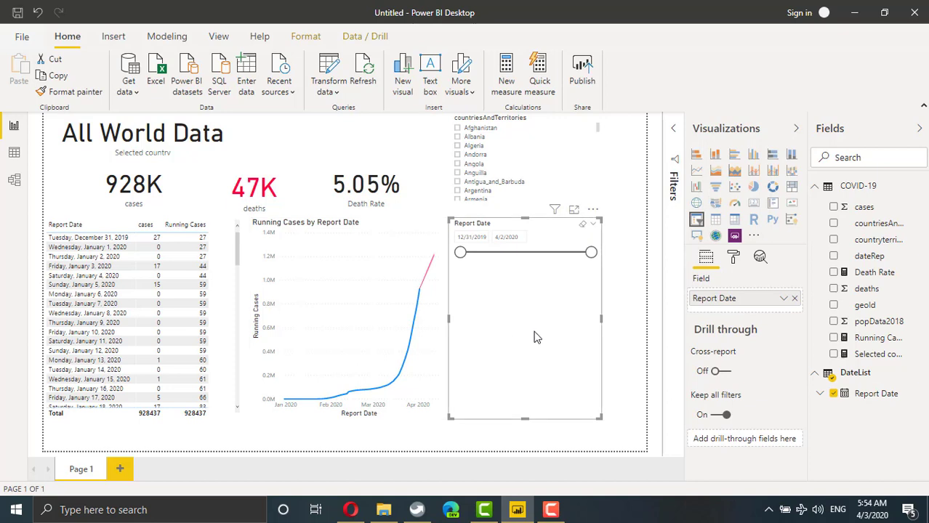
pyautogui.click(637, 226)
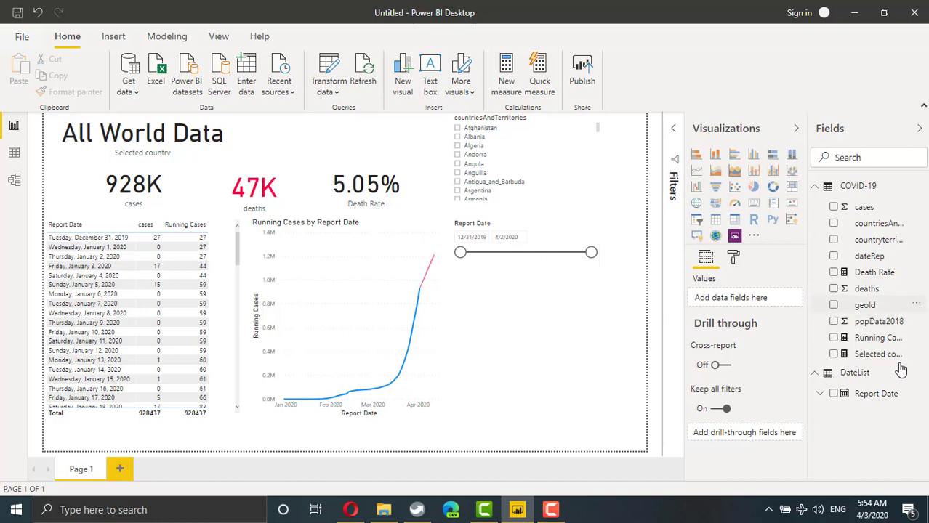
# - In data view, add a DateList column Month = FORMAT(DateList[Report Date], "mmmm yy")
pyautogui.click(11, 159)
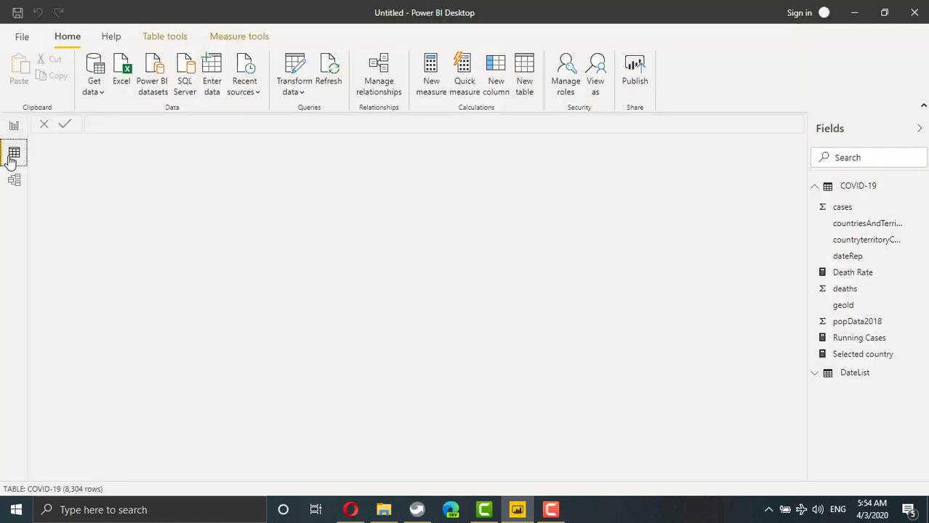
pyautogui.click(856, 374)
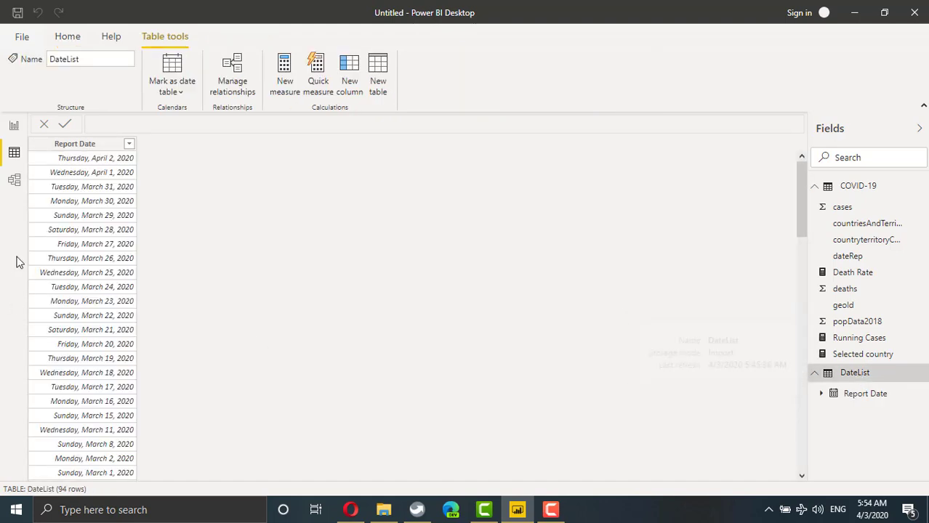
pyautogui.click(353, 68)
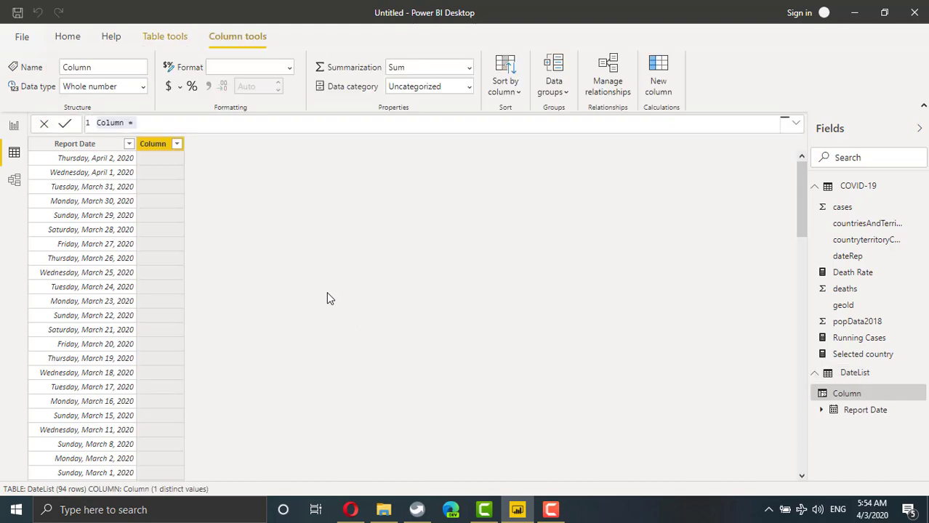
pyautogui.write('Month ')
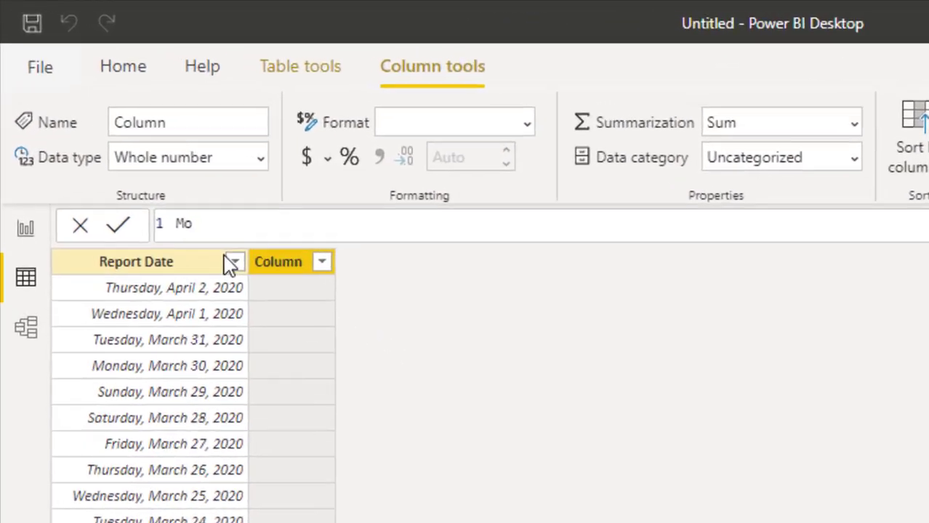
pyautogui.write('= ')
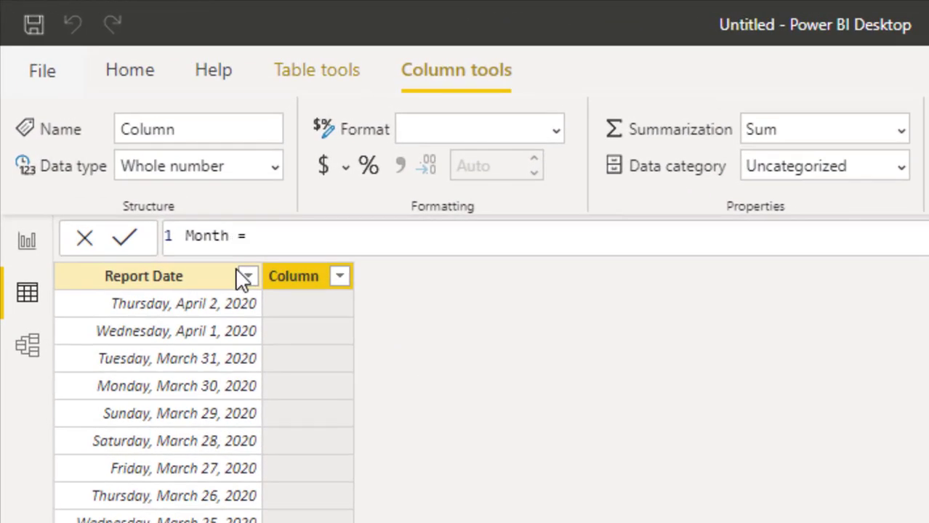
pyautogui.write('Form')
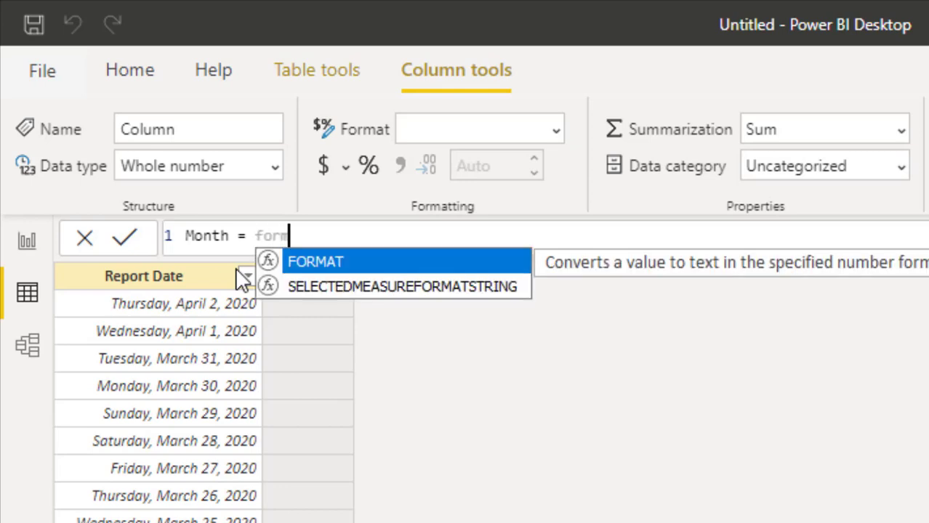
pyautogui.press('Tab')
pyautogui.write('re')
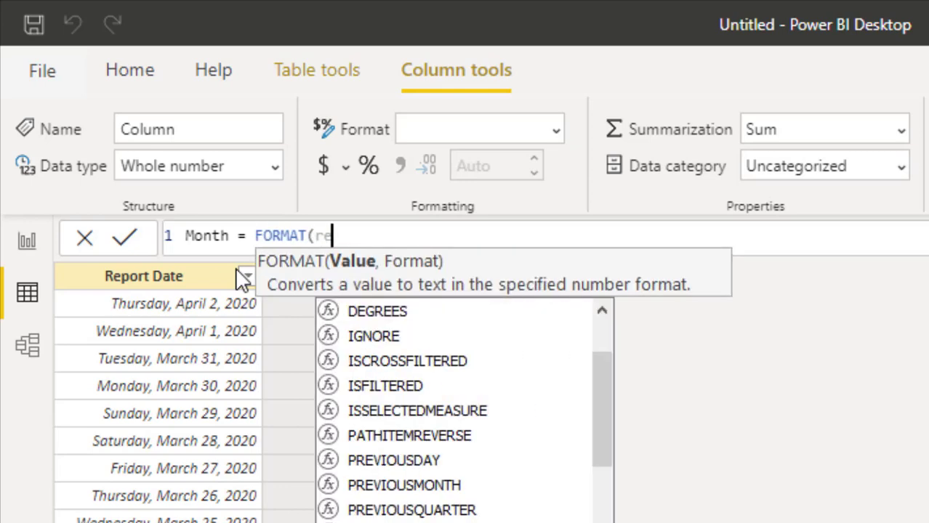
pyautogui.write('po')
pyautogui.press('Tab')
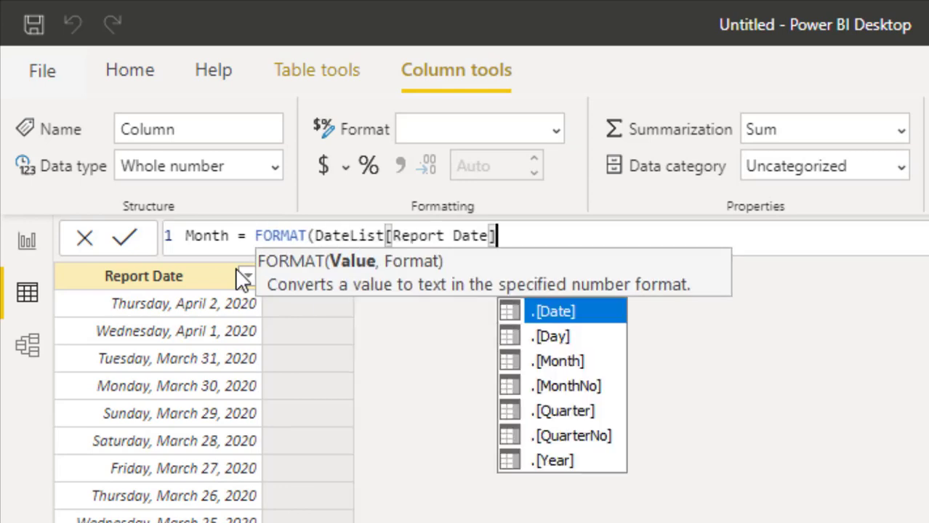
pyautogui.write(', ')
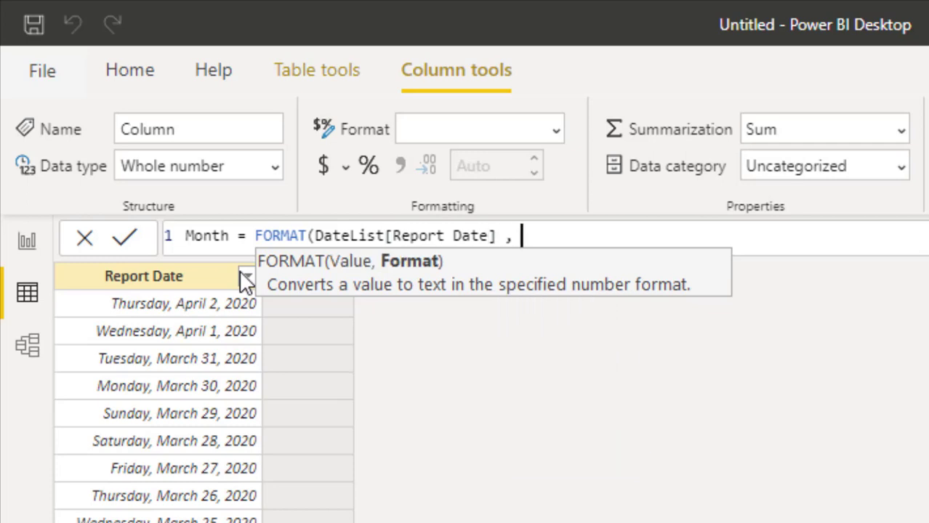
pyautogui.write('"mmmm')
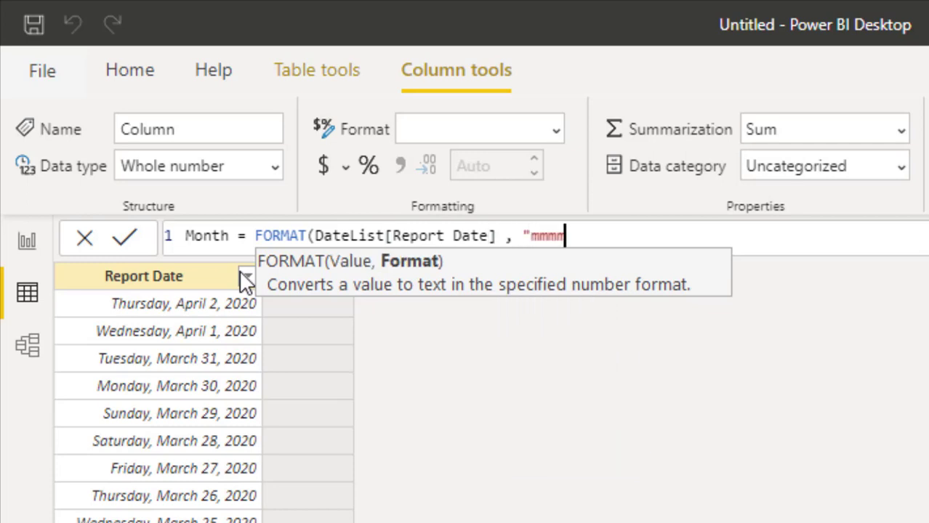
pyautogui.write(' yy")')
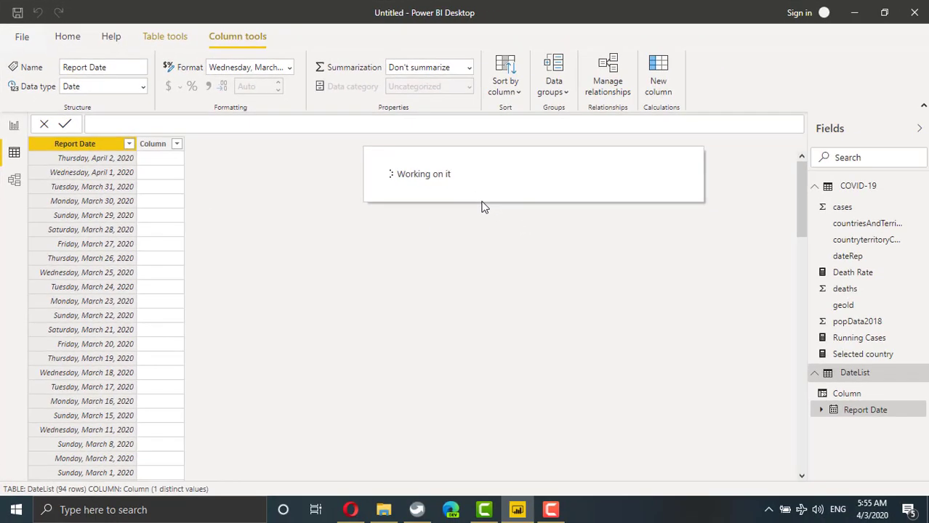
# - Swap Report Date for Month in the date slicer, then pick March 20 (693K cases, 4.96% death rate)
pyautogui.click(15, 128)
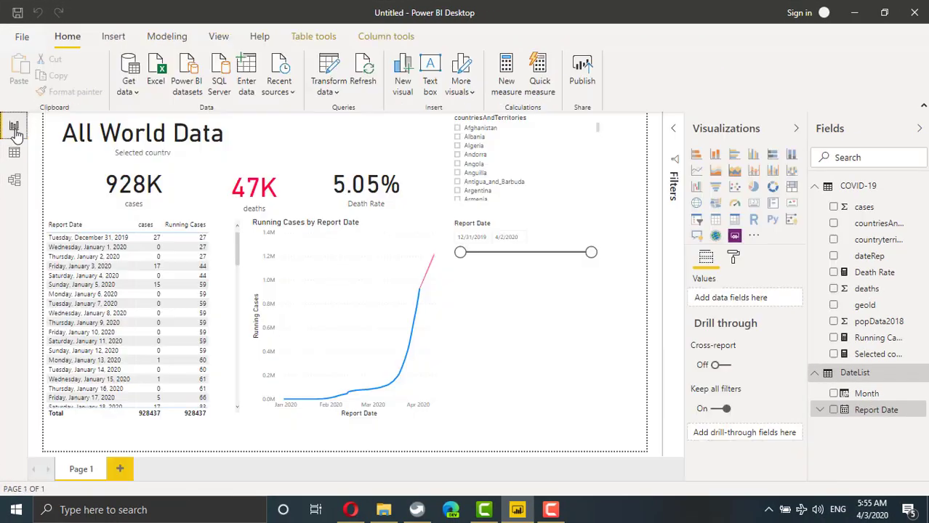
pyautogui.click(569, 230)
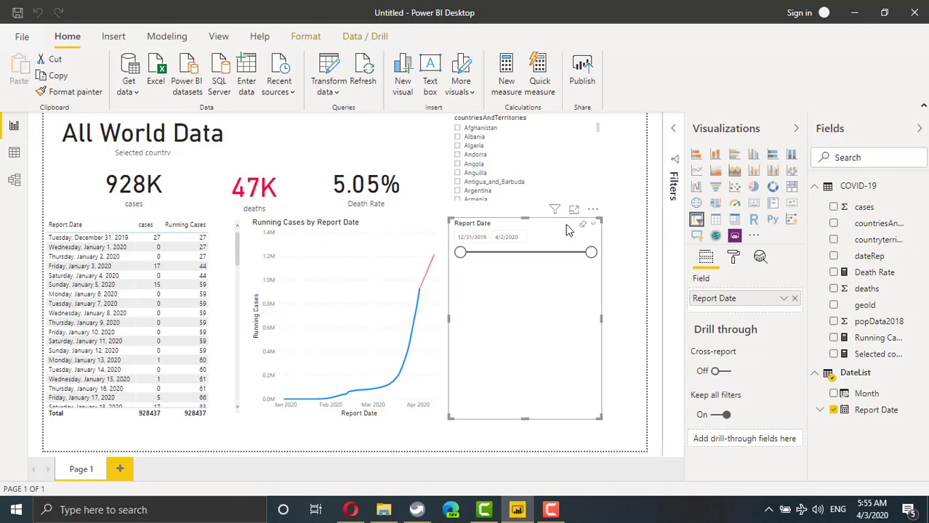
pyautogui.click(796, 299)
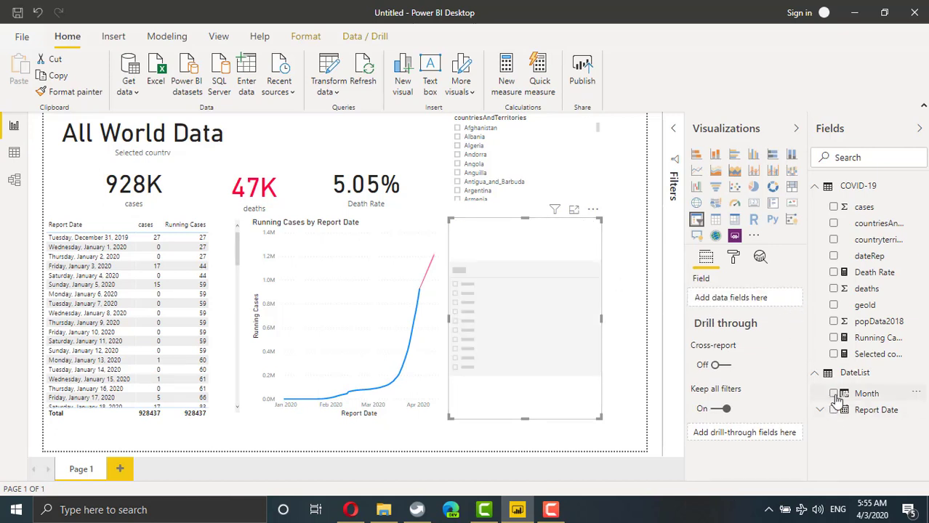
pyautogui.click(833, 393)
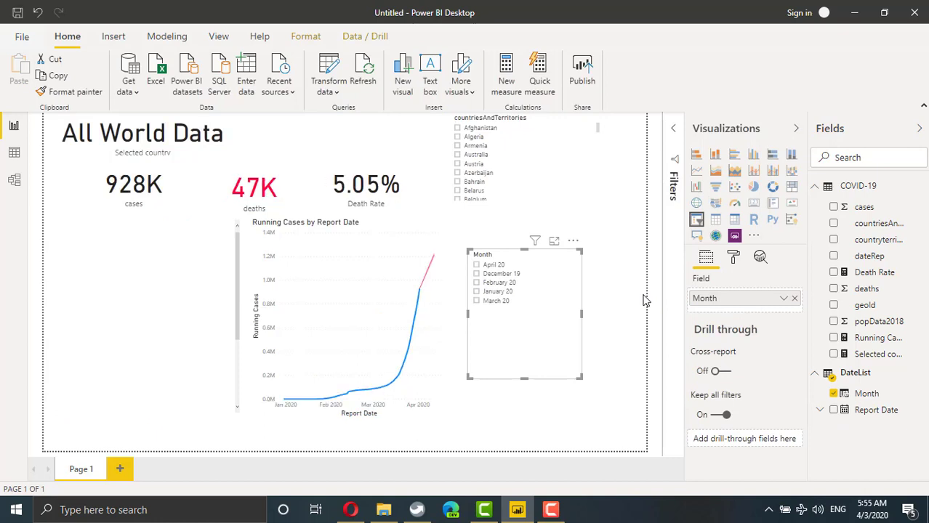
pyautogui.click(477, 283)
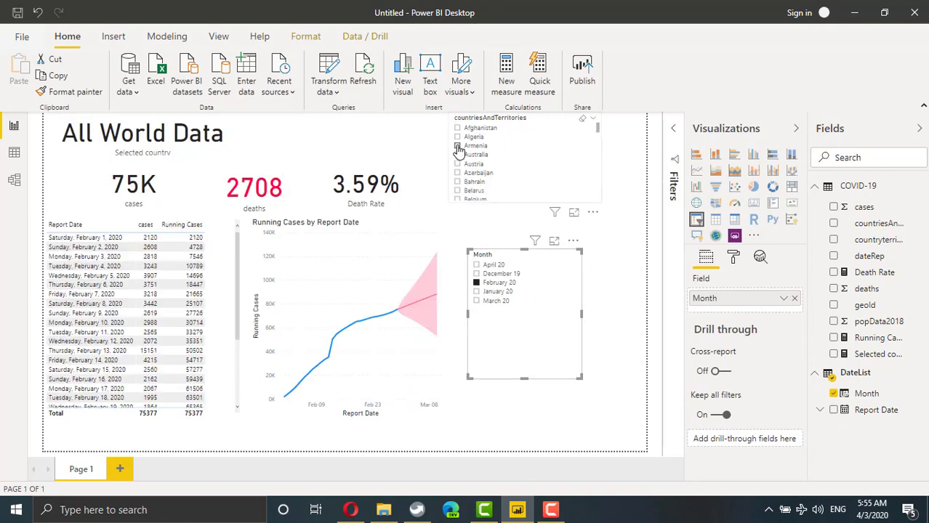
pyautogui.click(477, 301)
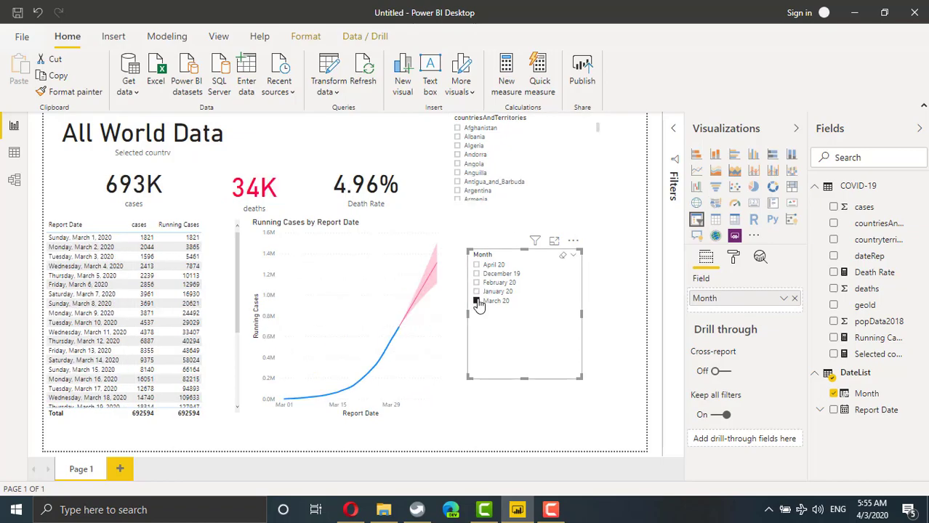